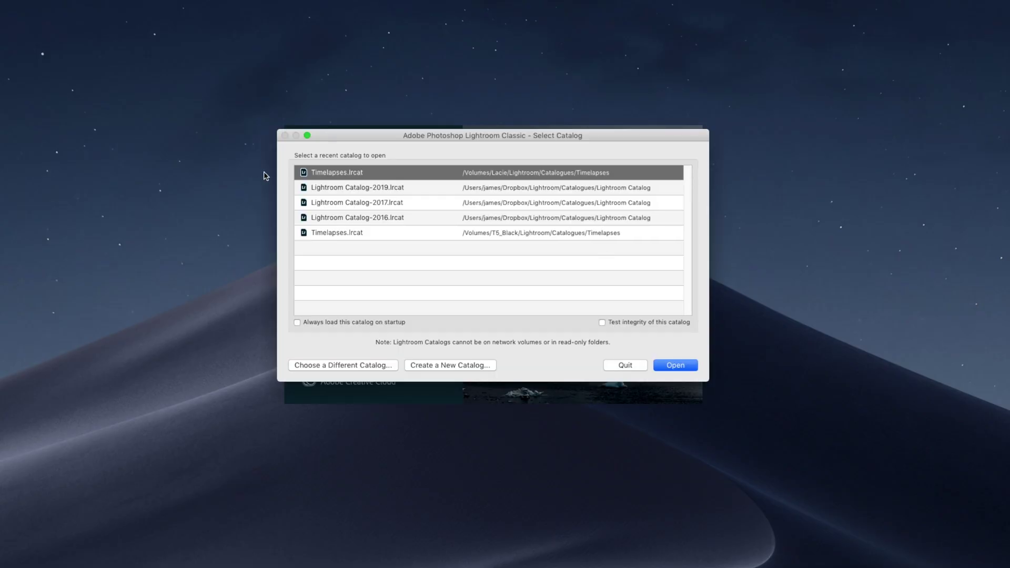
Create a new Lightroom catalog named 'timelapse' on the Desktop.
click(463, 371)
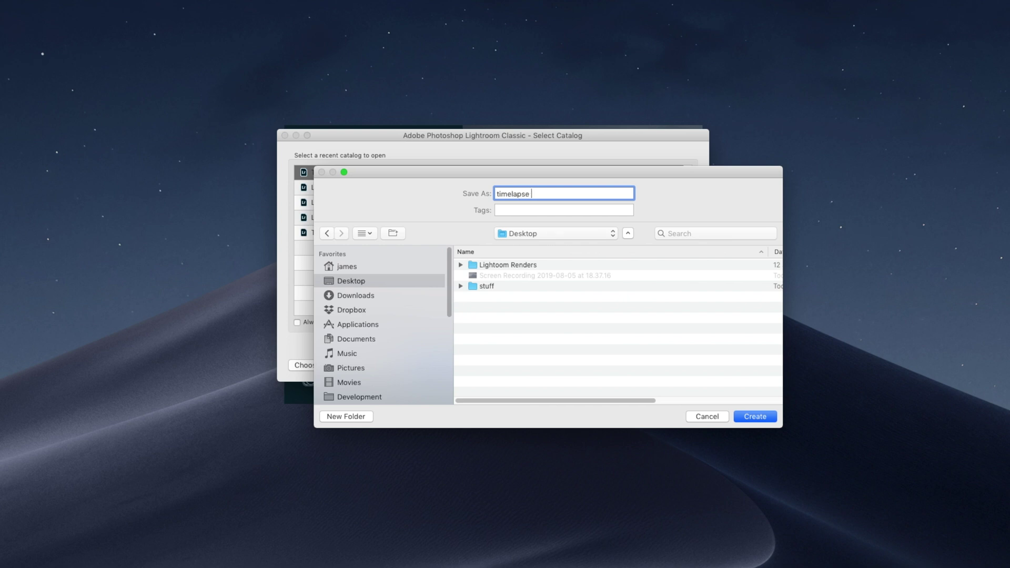
key(Return)
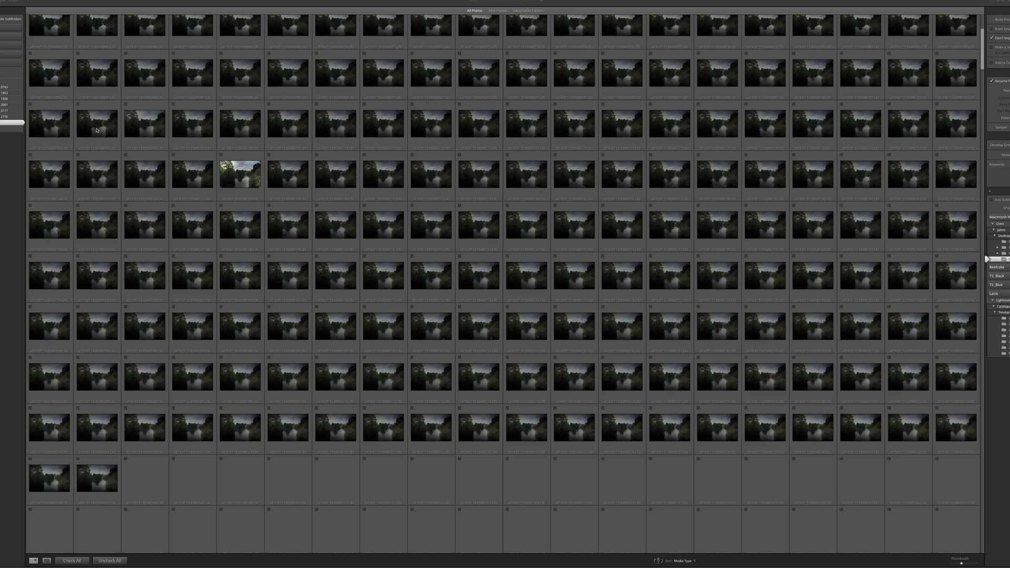
Scroll through the import grid as the timelapse frames are copied into the catalog.
scroll(275, 277, down, 5)
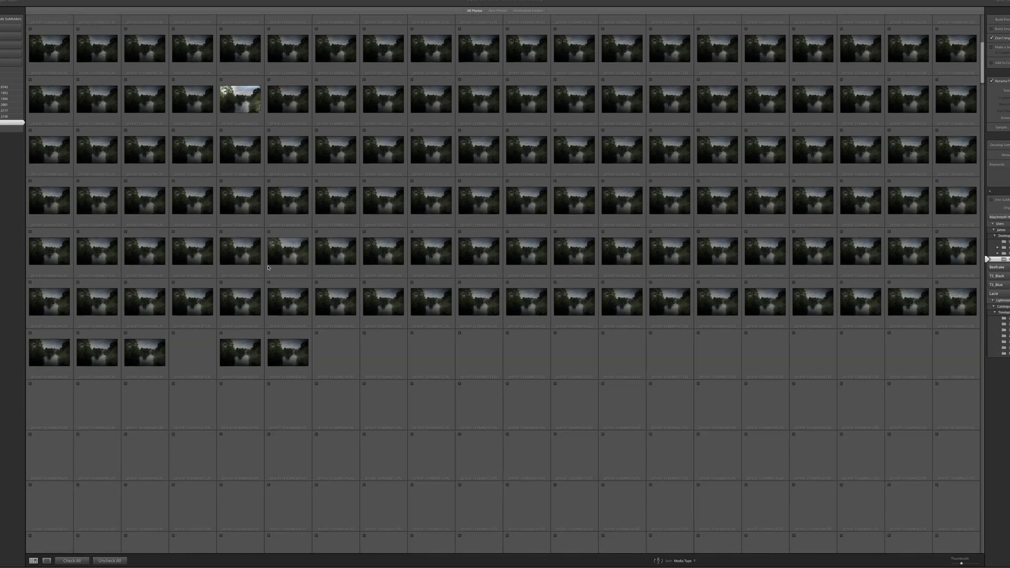
scroll(275, 277, down, 3)
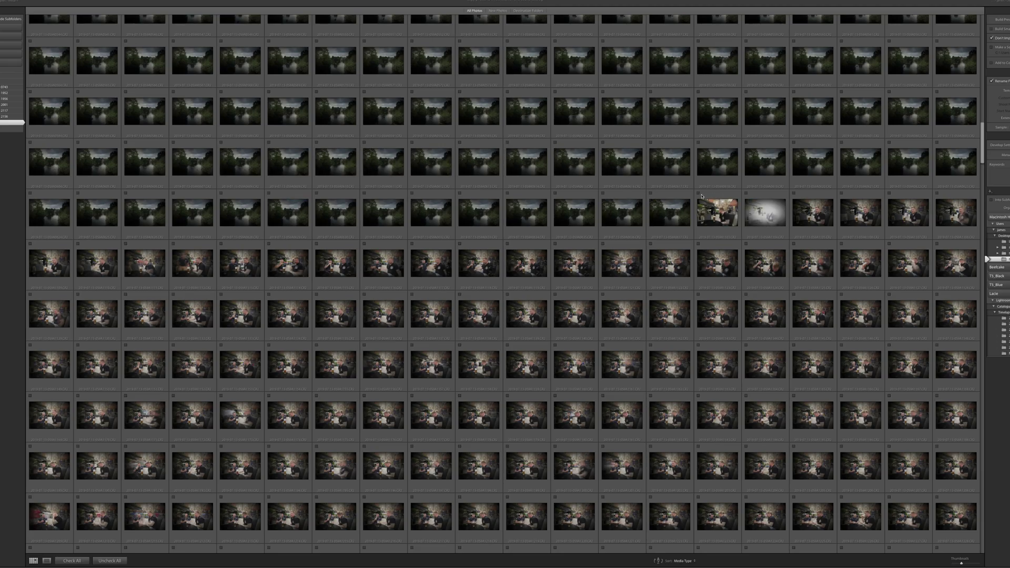
scroll(544, 306, down, 5)
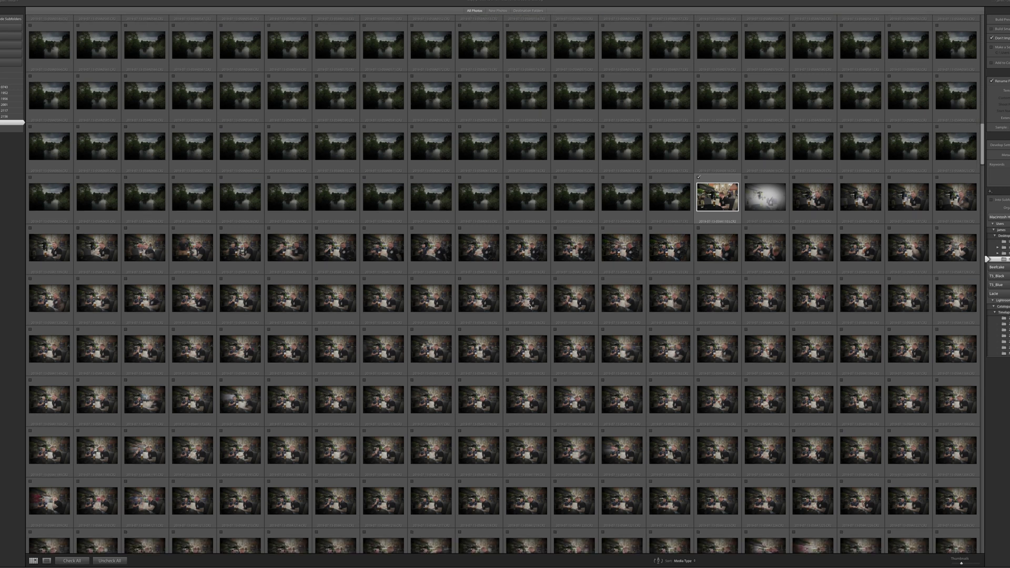
scroll(530, 305, down, 10)
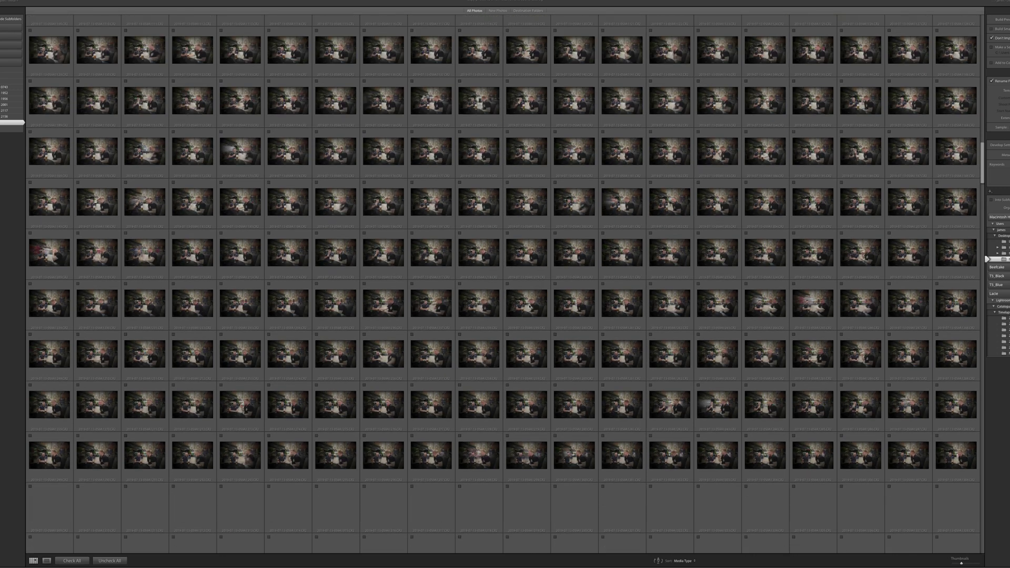
scroll(530, 308, down, 8)
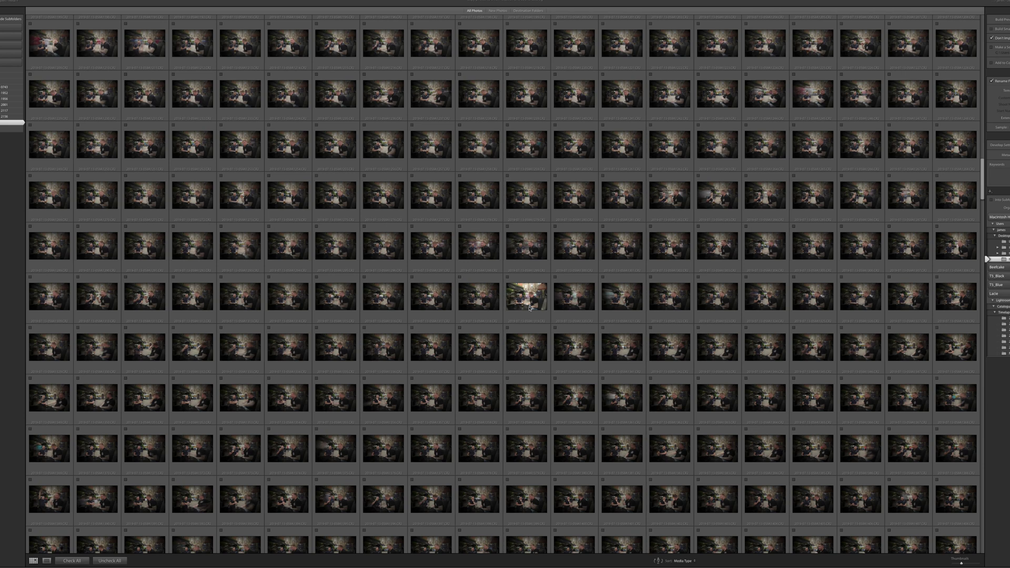
scroll(526, 308, down, 6)
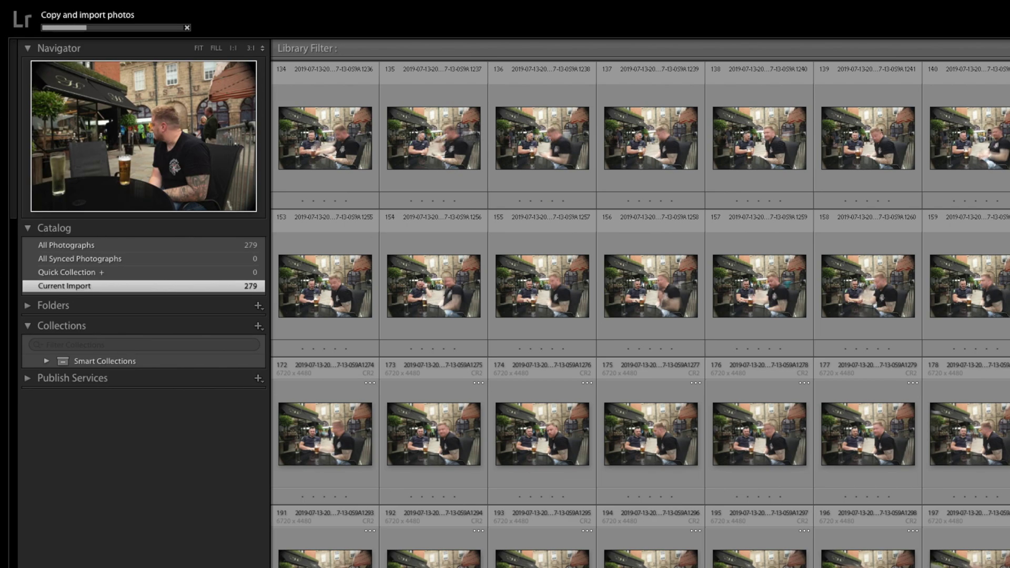
scroll(677, 505, down, 15)
scroll(676, 506, down, 5)
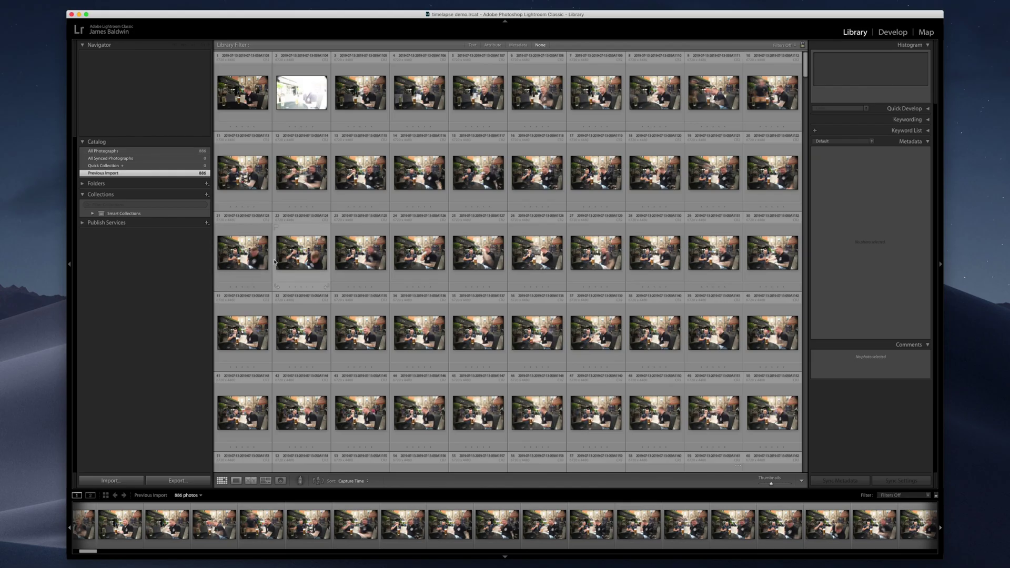
Open the first imported frame in Loupe view and step through the next few frames.
click(243, 91)
double_click(243, 90)
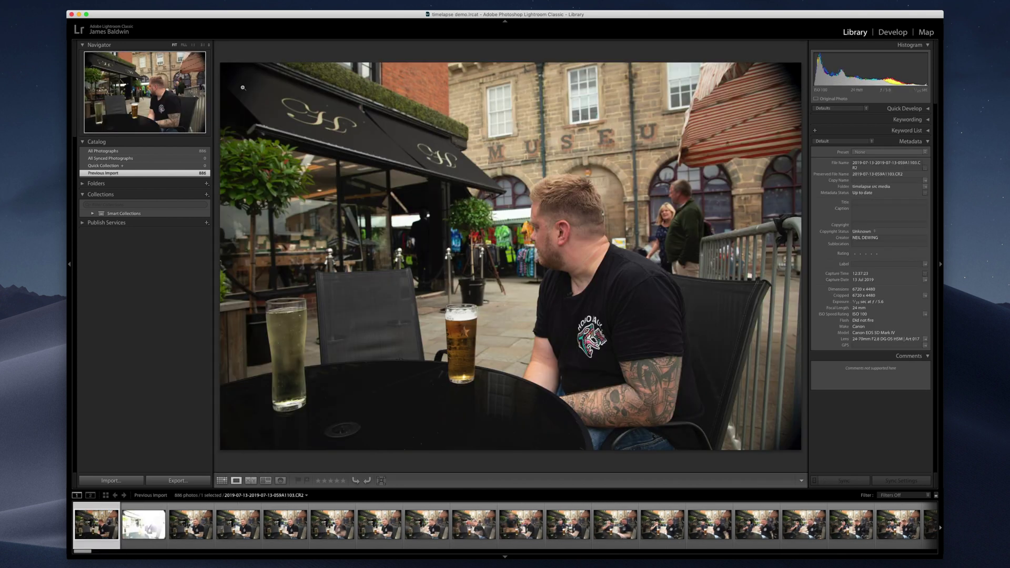
key(Right)
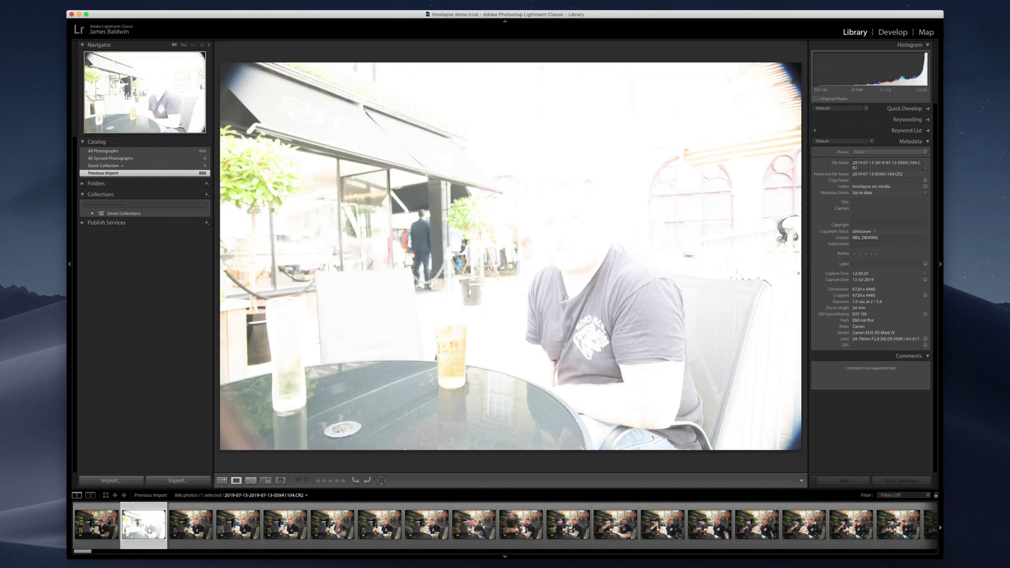
key(Right)
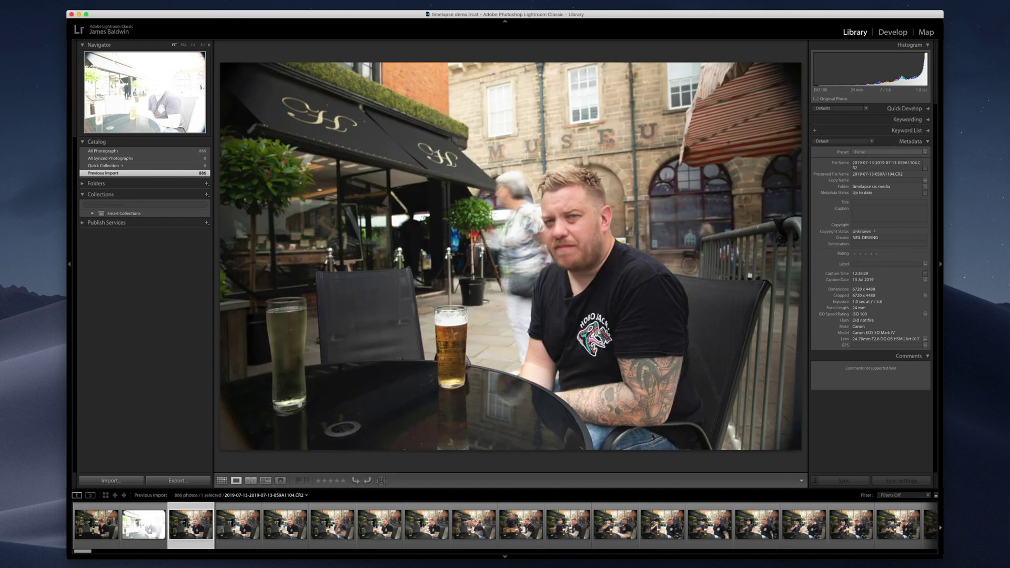
key(Right)
key(Right)
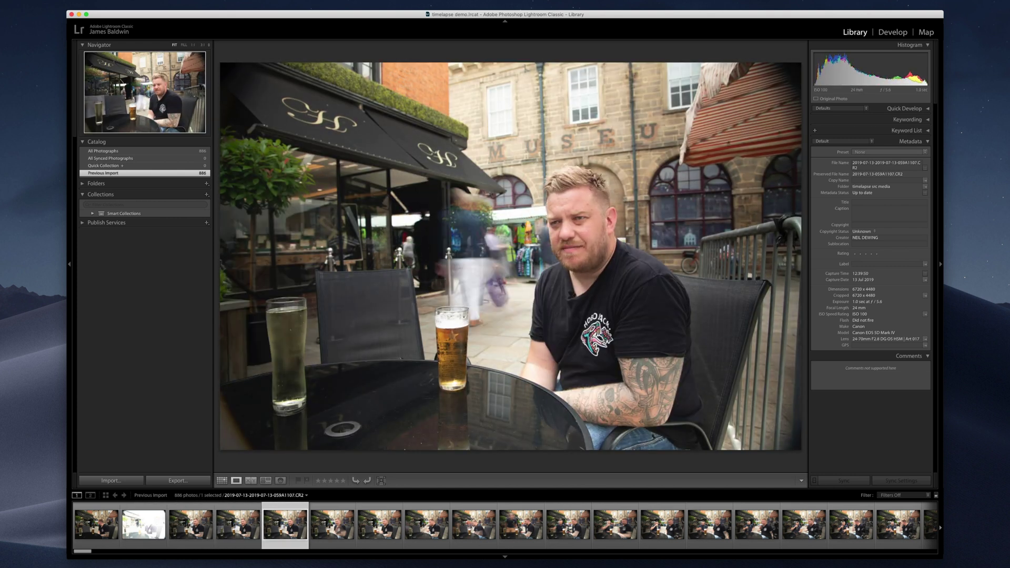
key(Left)
key(Left)
key(Left)
key(Left)
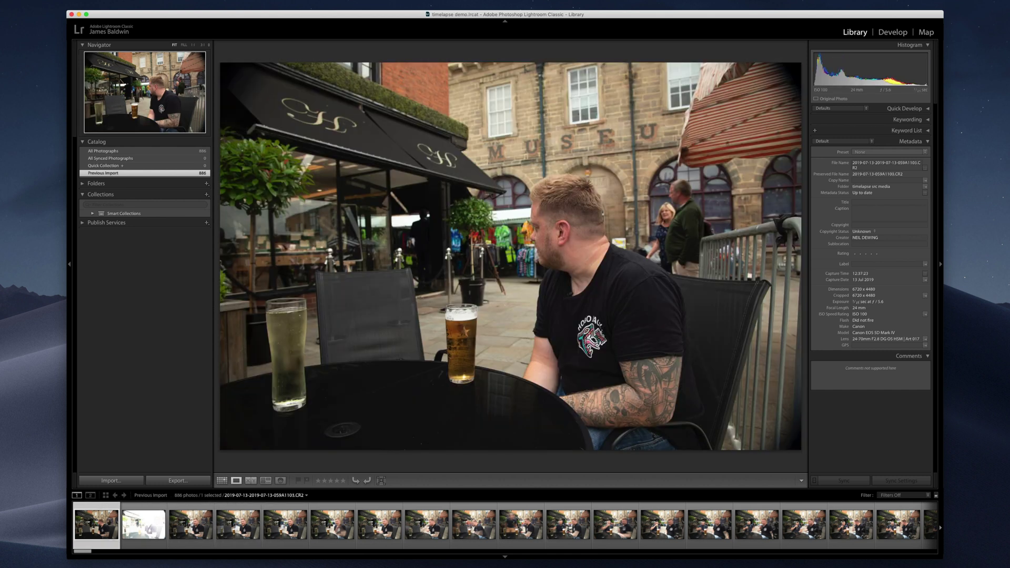
Remove the first photo and the overexposed frame from the catalog only, then view the third frame.
key(Delete)
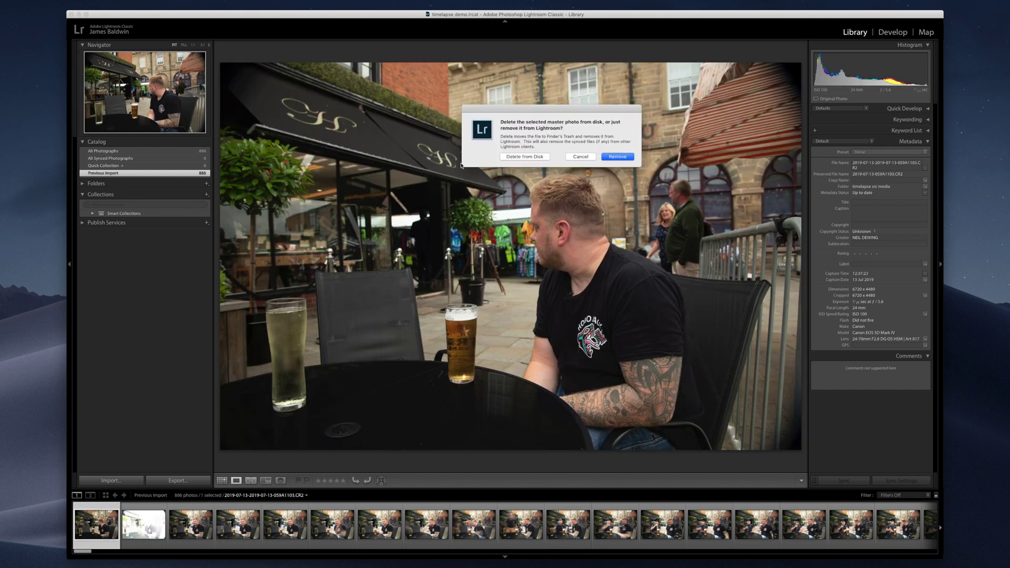
click(618, 157)
key(alt+Delete)
shift+click(152, 530)
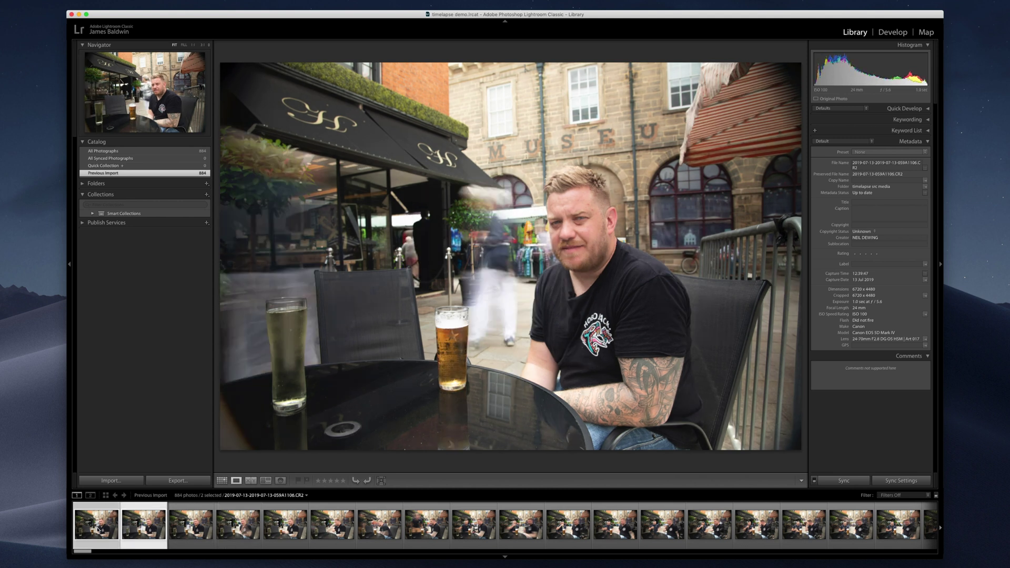
click(176, 533)
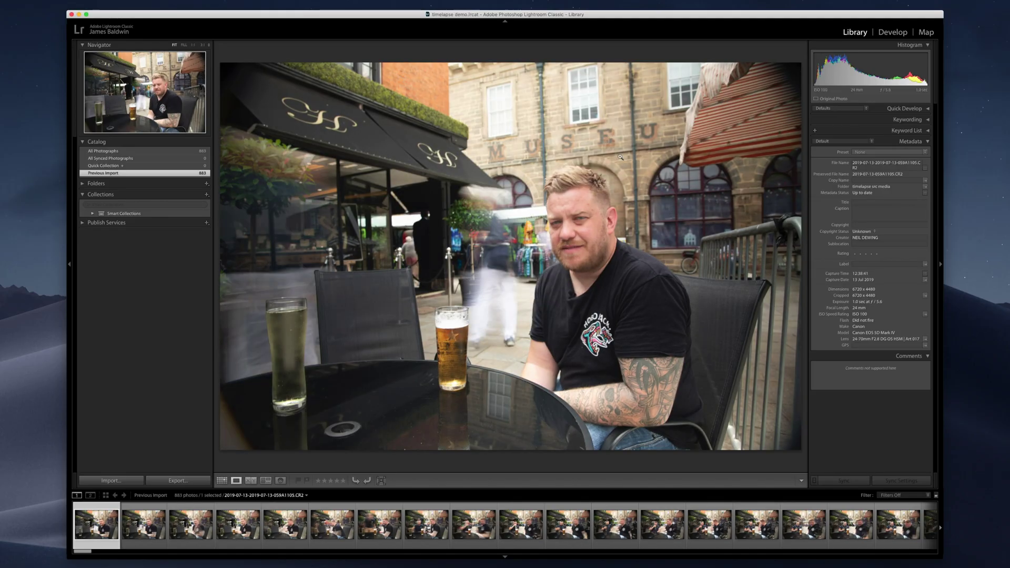
Remove another unwanted frame from the catalog and open the first photo in Develop.
click(619, 156)
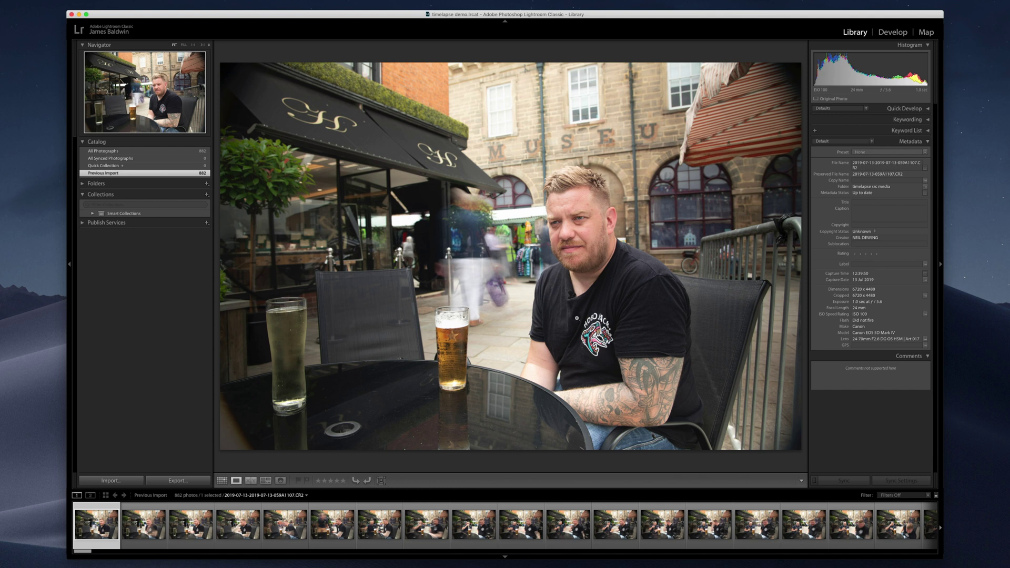
click(890, 32)
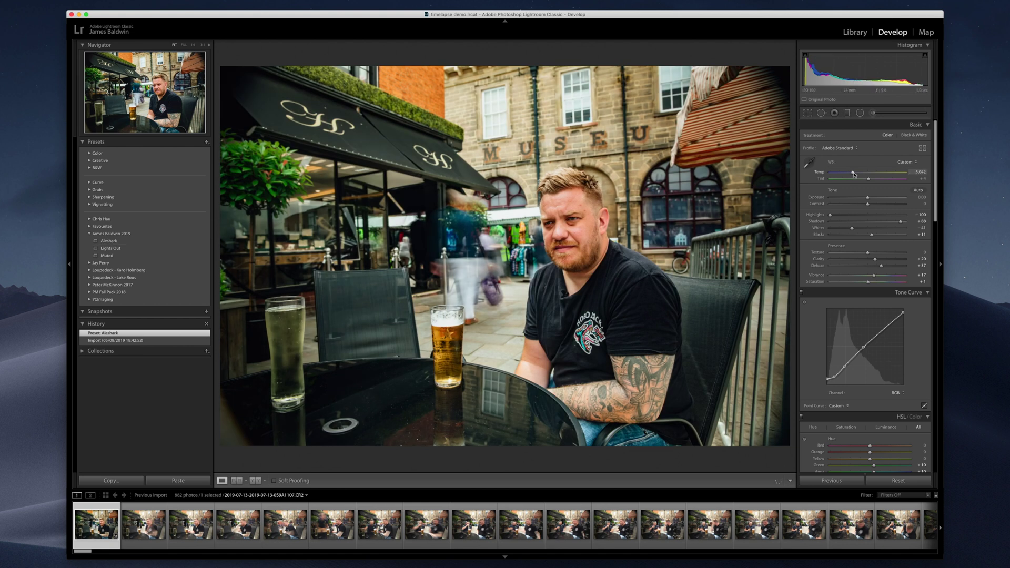
key(minus)
Set the first photo's exposure to -0.25 and contrast to +6.
text(-25)
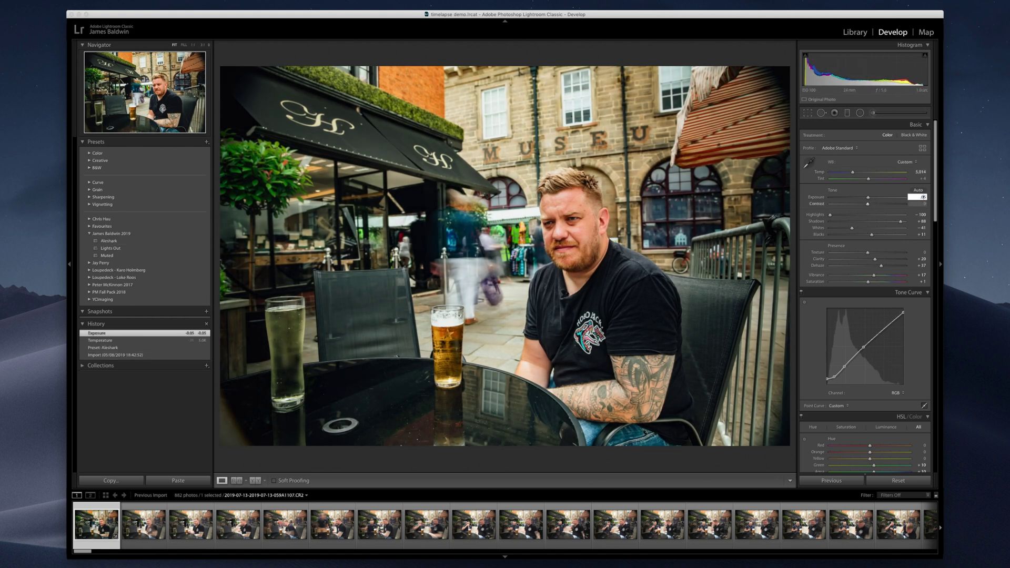
key(Return)
click(916, 197)
text(-.25)
key(Return)
drag(867, 203, 869, 277)
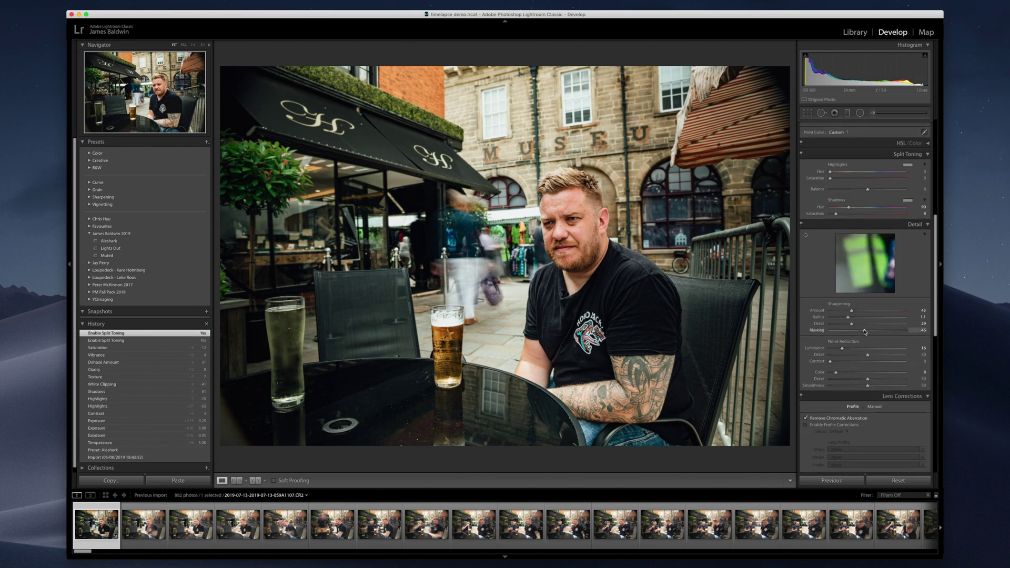
Strengthen sharpening, enable lens profile corrections, add a -19 post-crop vignette, and compare before/after.
drag(865, 330, 886, 327)
click(805, 425)
click(806, 424)
click(805, 425)
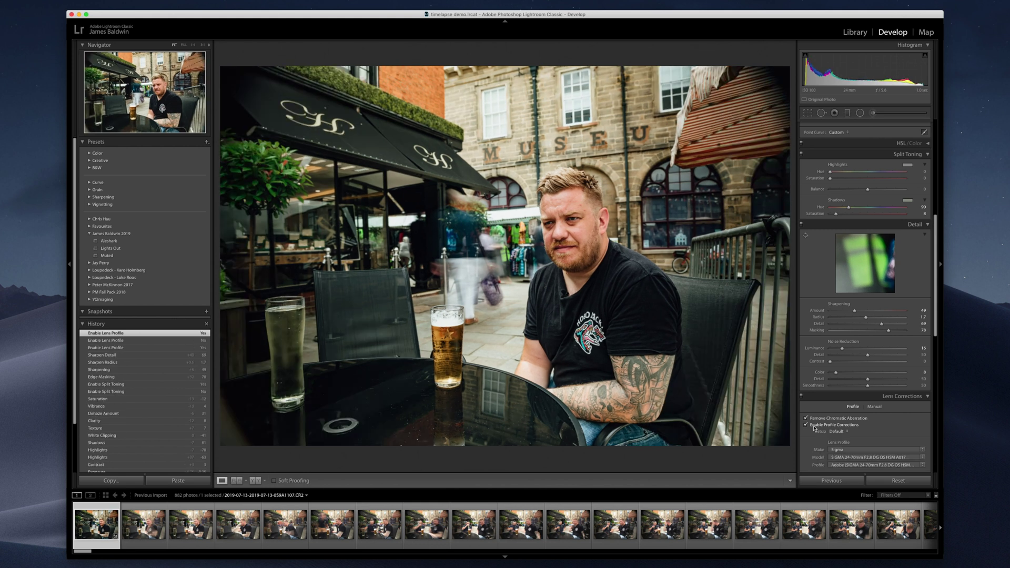
scroll(841, 368, down, 15)
drag(868, 295, 864, 298)
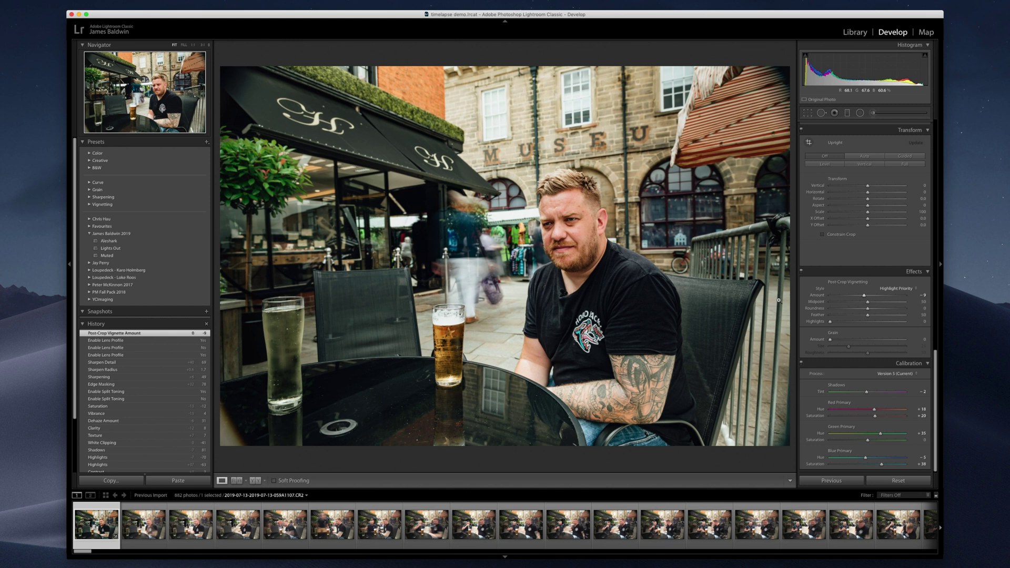
key(backslash)
key(backslash)
key(backslash)
key(backslash)
key(backslash)
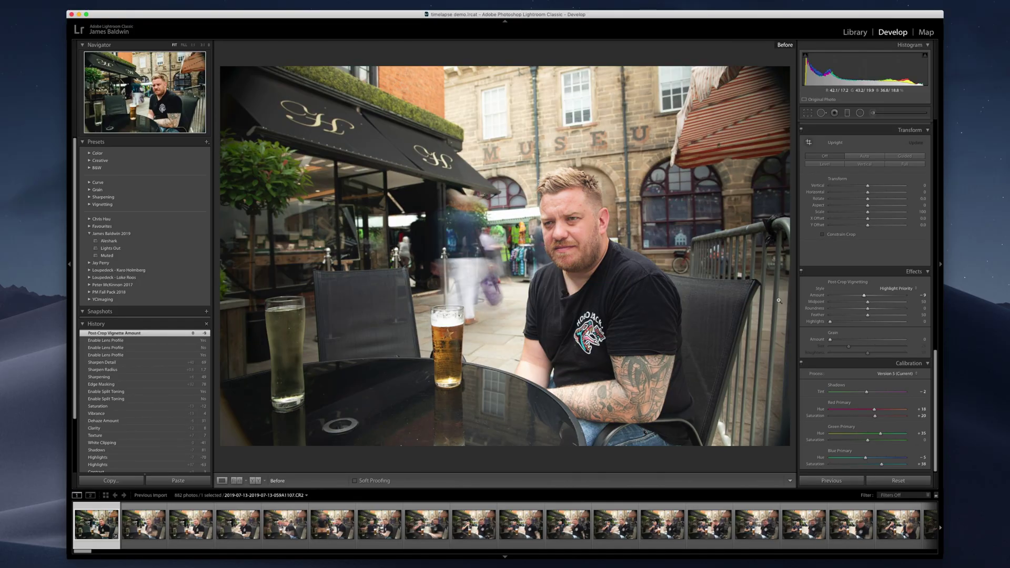
key(backslash)
key(backslash)
key(backslash)
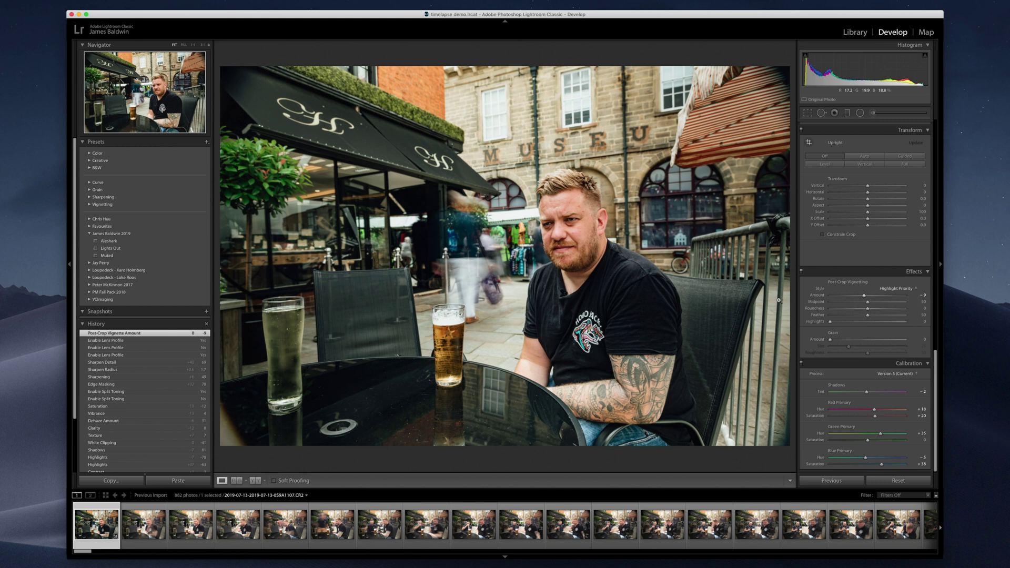
Synchronize the first photo's develop settings to all 882 photos and check the fourth frame.
click(149, 533)
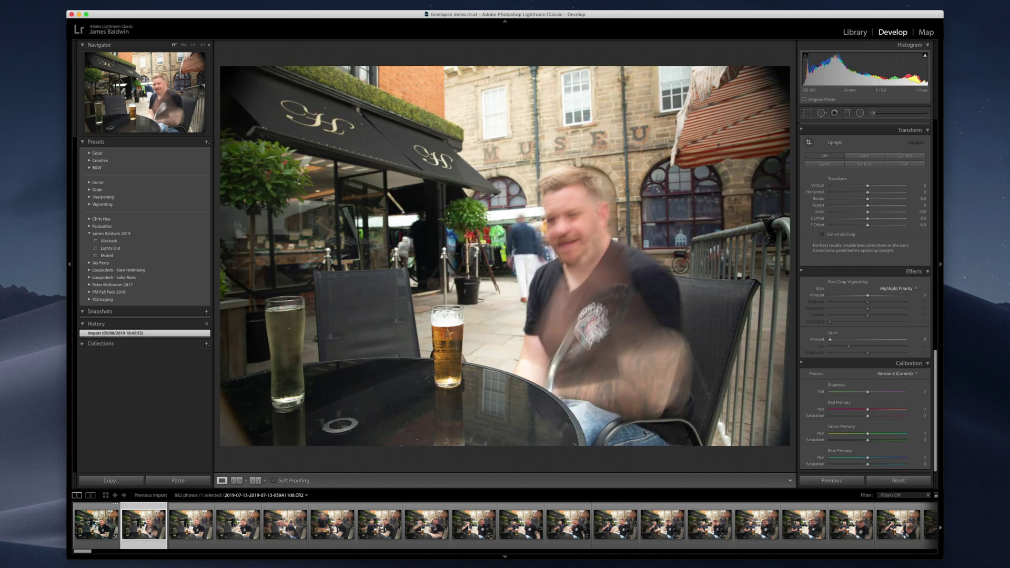
key(Right)
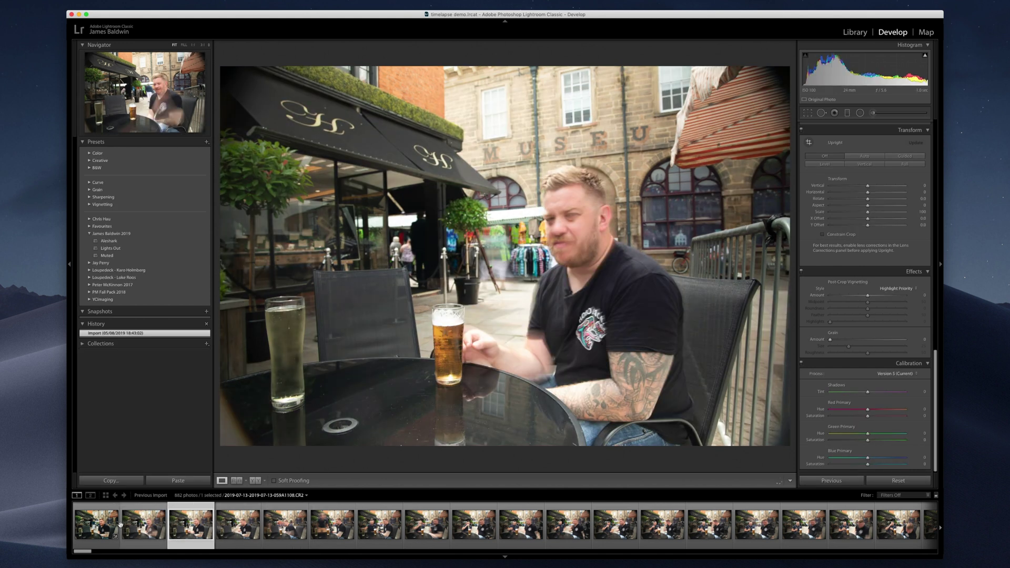
click(100, 528)
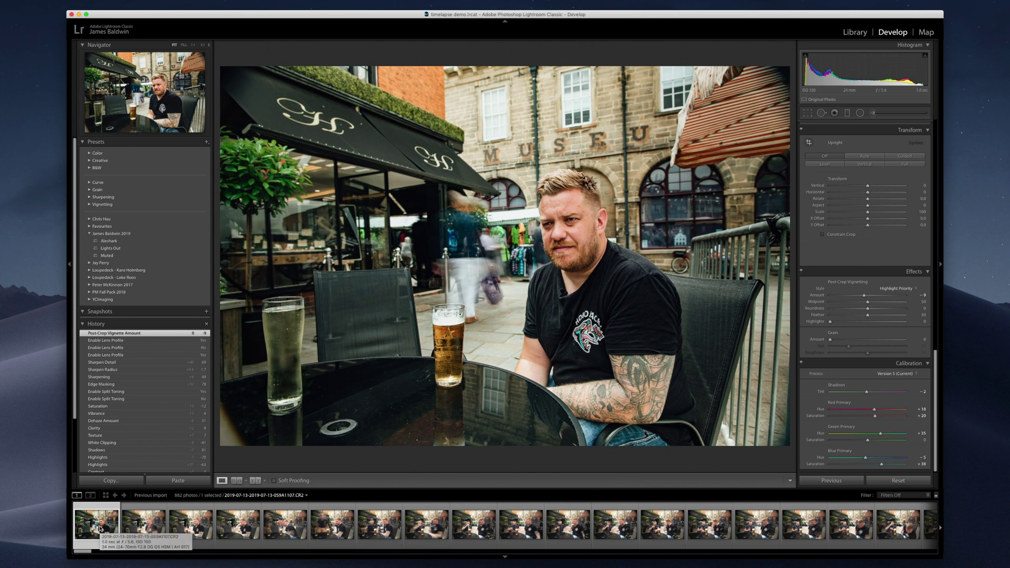
key(super+a)
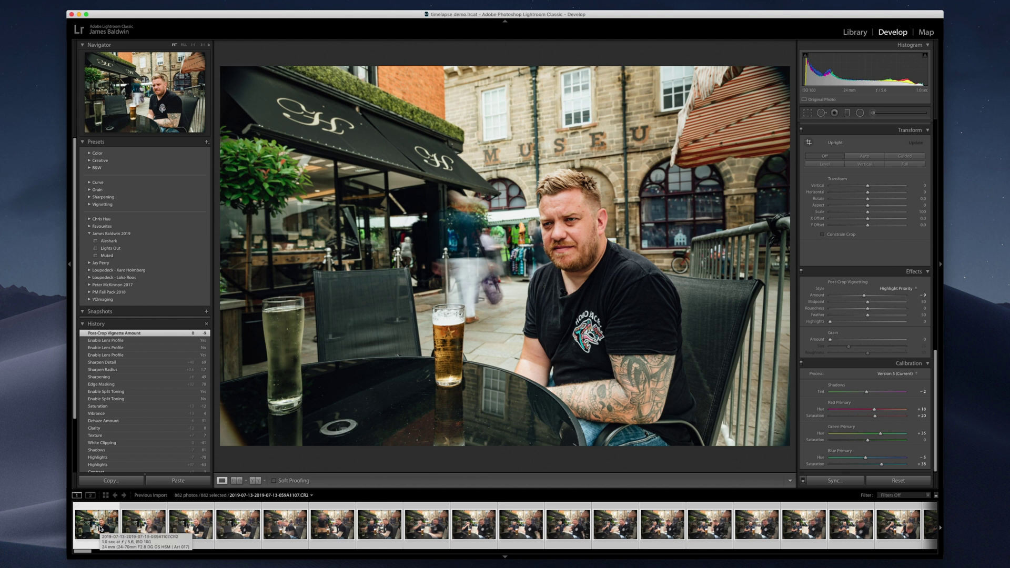
click(836, 480)
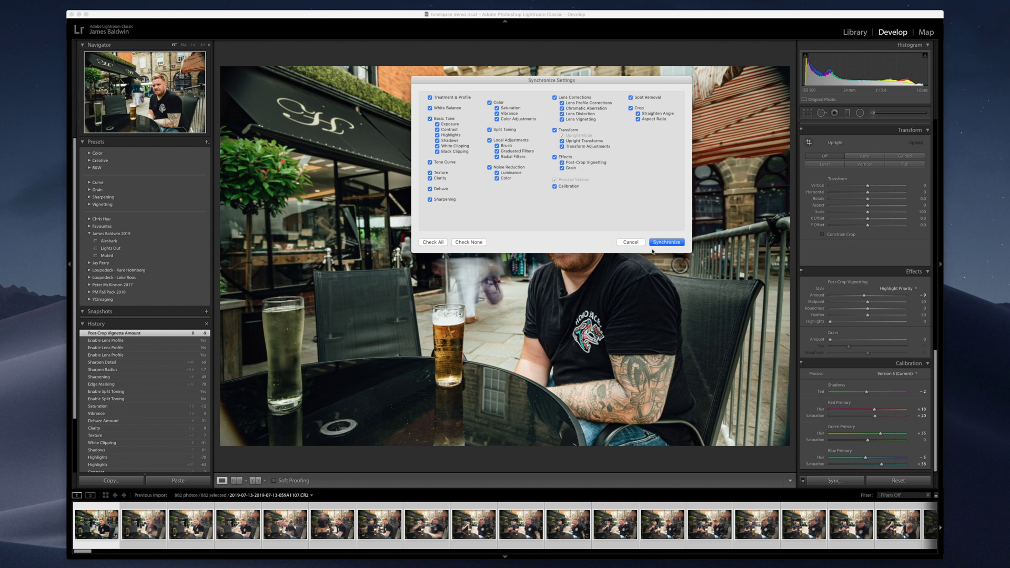
click(666, 243)
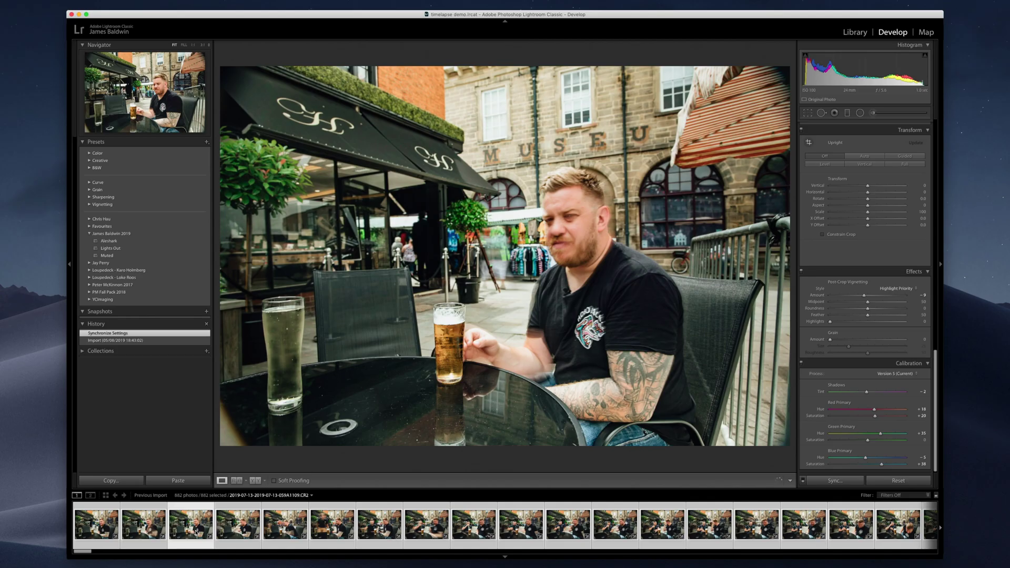
click(245, 534)
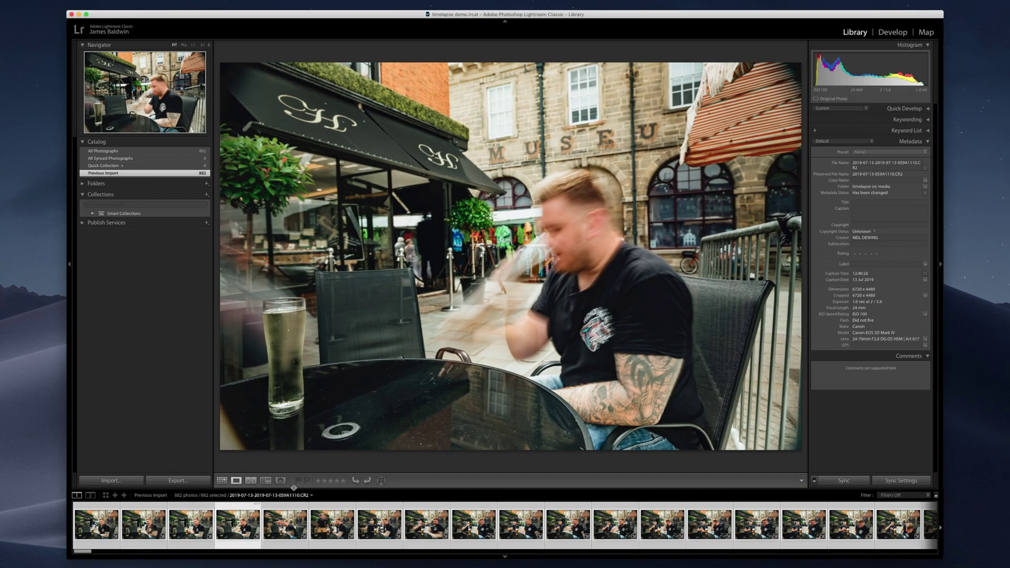
Export all 882 photos as quality-100 sRGB JPEGs into the Desktop 'timelapse export' folder.
key(g)
click(355, 258)
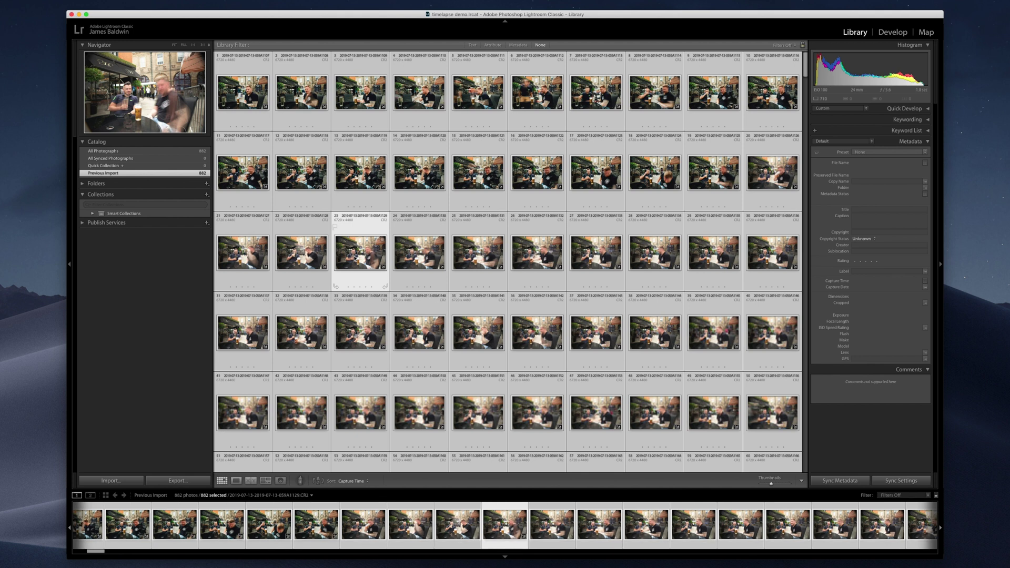
right_click(355, 259)
mouse_move(399, 463)
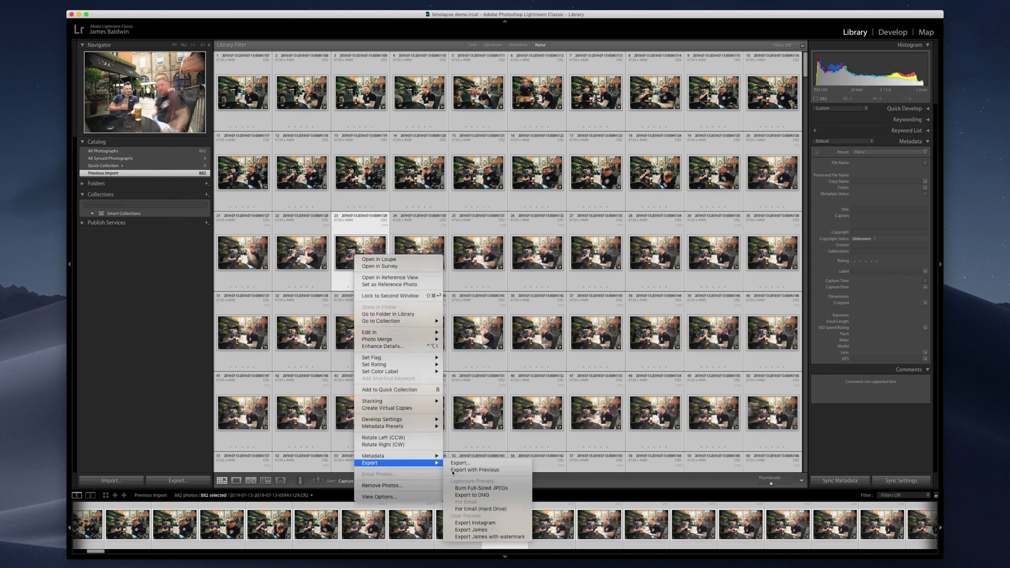
click(489, 465)
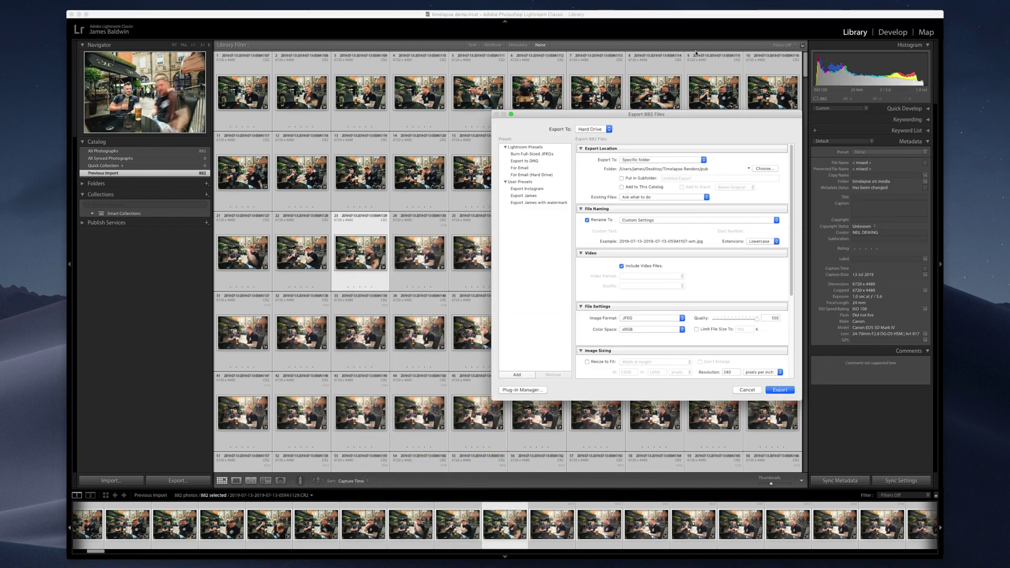
drag(640, 121, 331, 129)
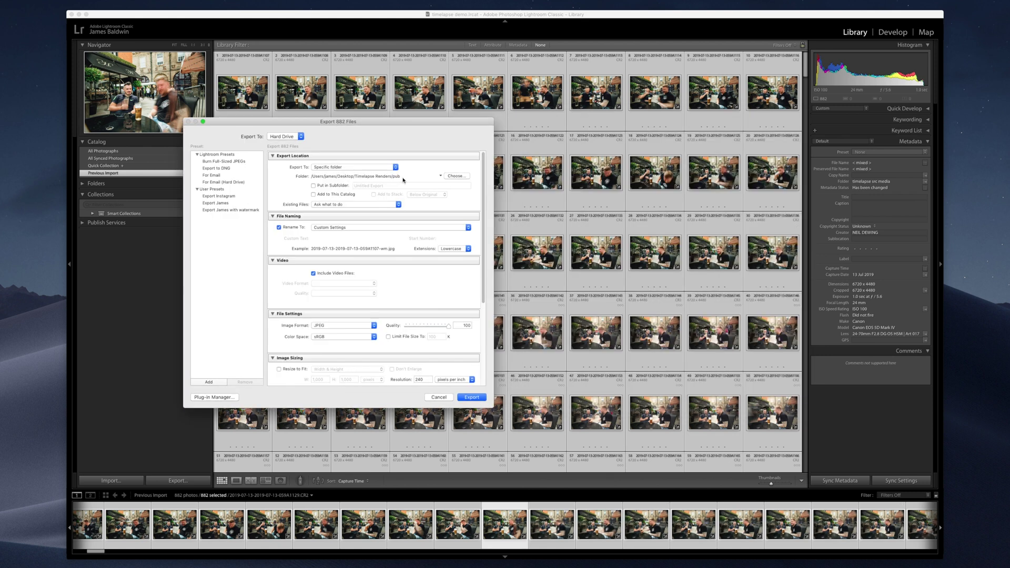
click(455, 176)
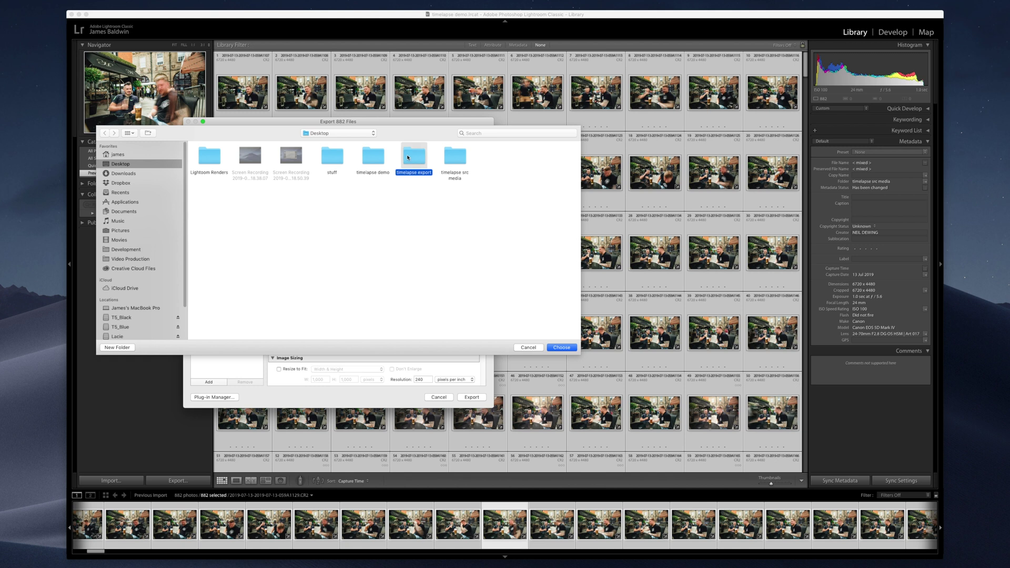
double_click(414, 157)
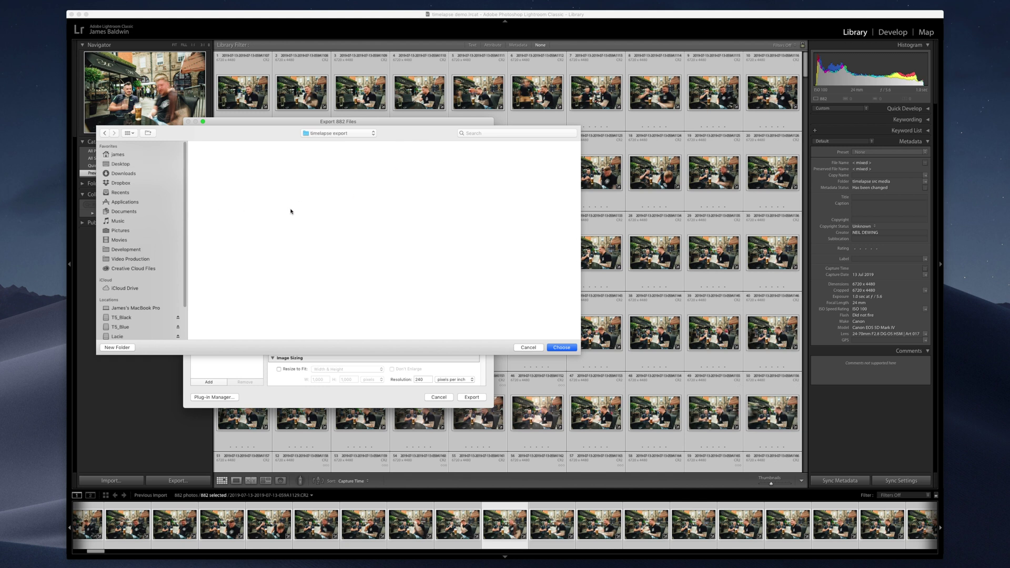
click(571, 349)
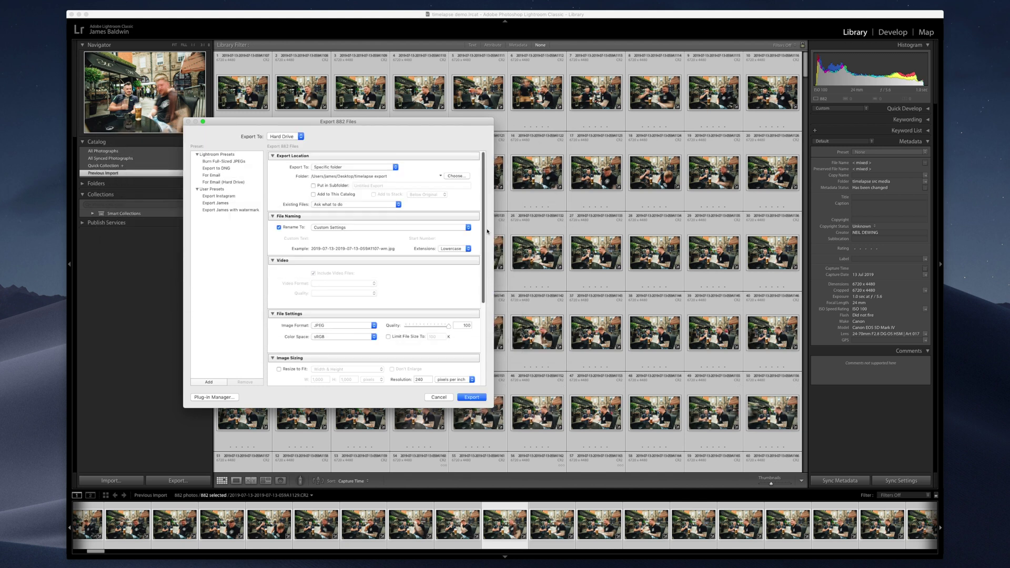
drag(484, 223, 488, 310)
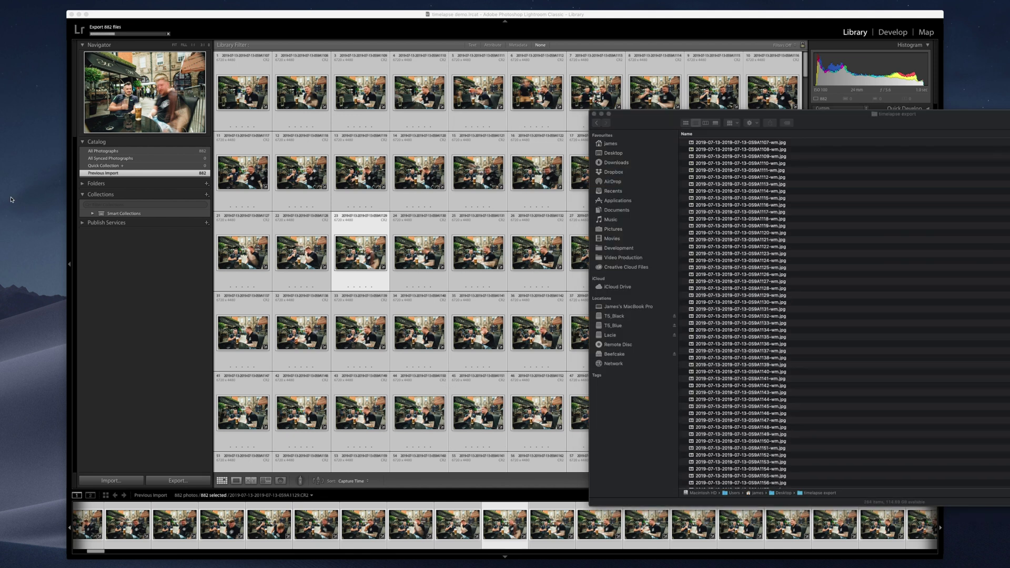
Scroll the exported -wm.jpg frames in 'timelapse export' and preview one in Quick Look.
scroll(841, 316, down, 20)
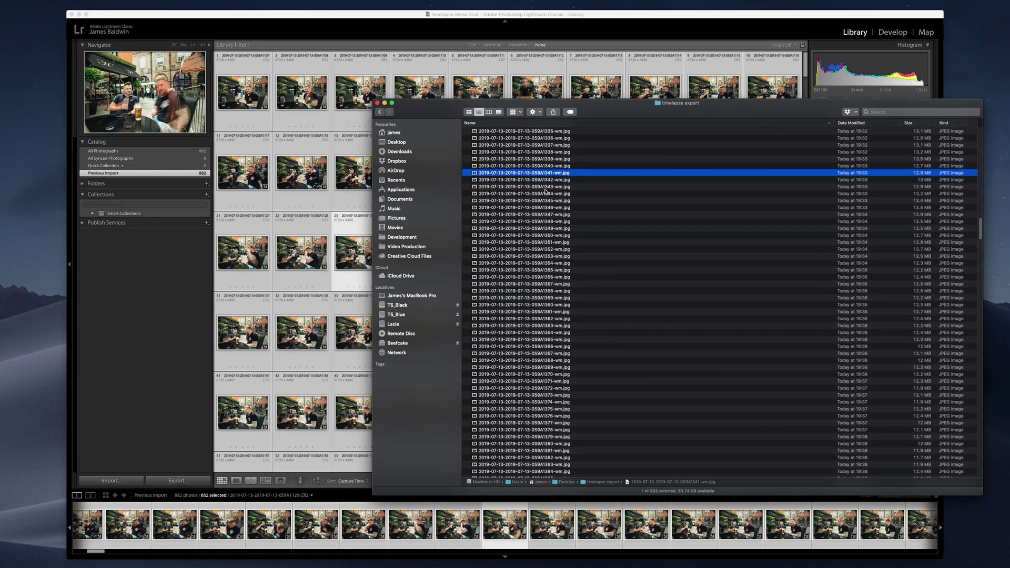
key(alt+space)
key(space)
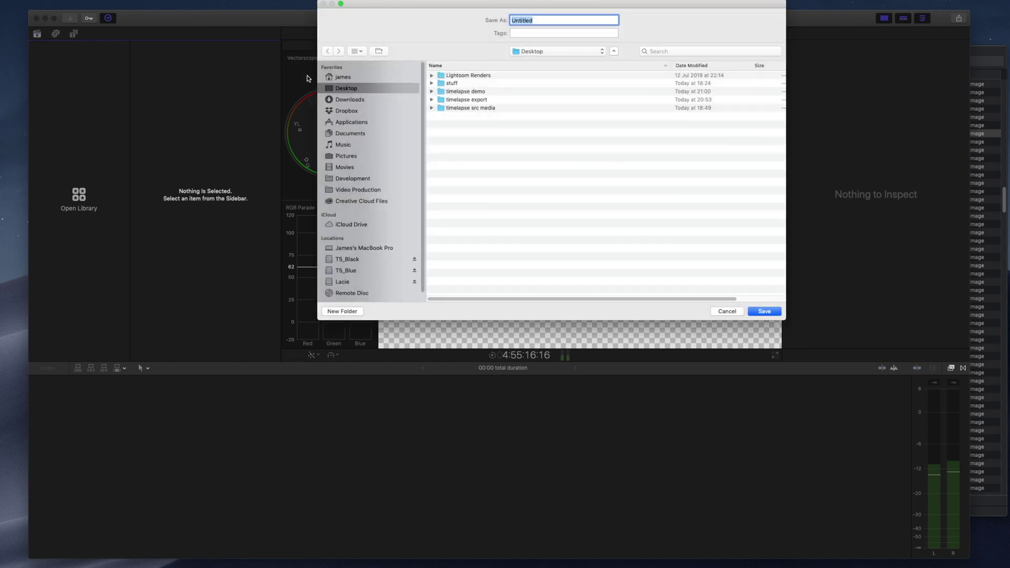
Name the new Final Cut Pro library 'timelapse' and create it.
text(timne)
key(Return)
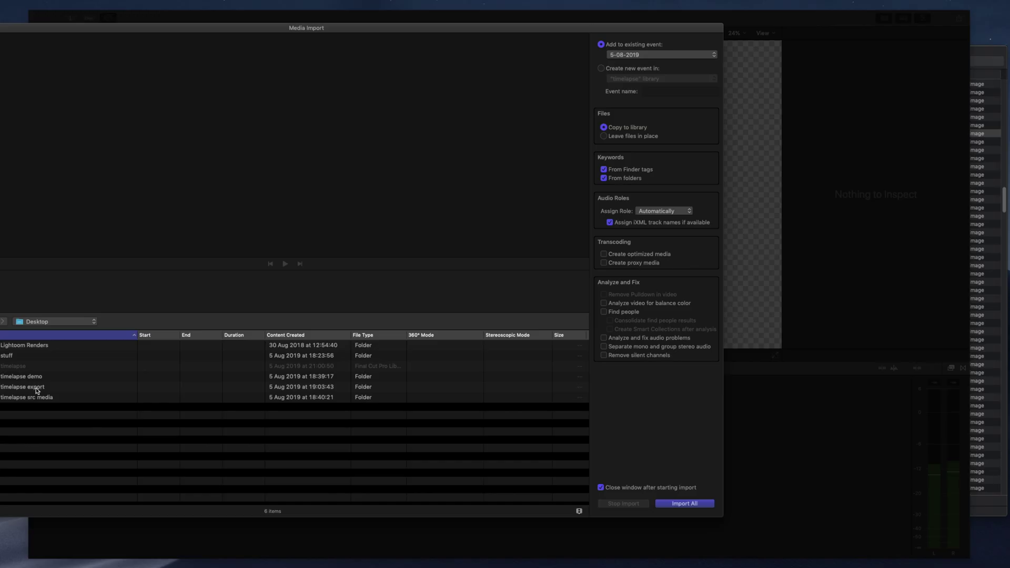
Import all 882 JPEGs from 'timelapse export' into event 5-08-2019, leaving files in place.
click(37, 390)
double_click(37, 390)
key(super+a)
click(604, 136)
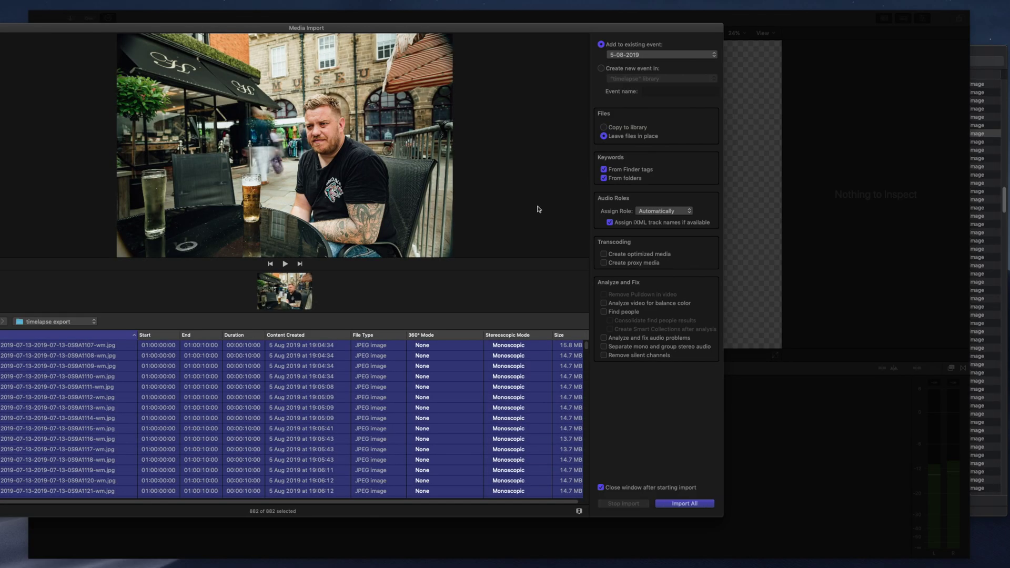
click(685, 507)
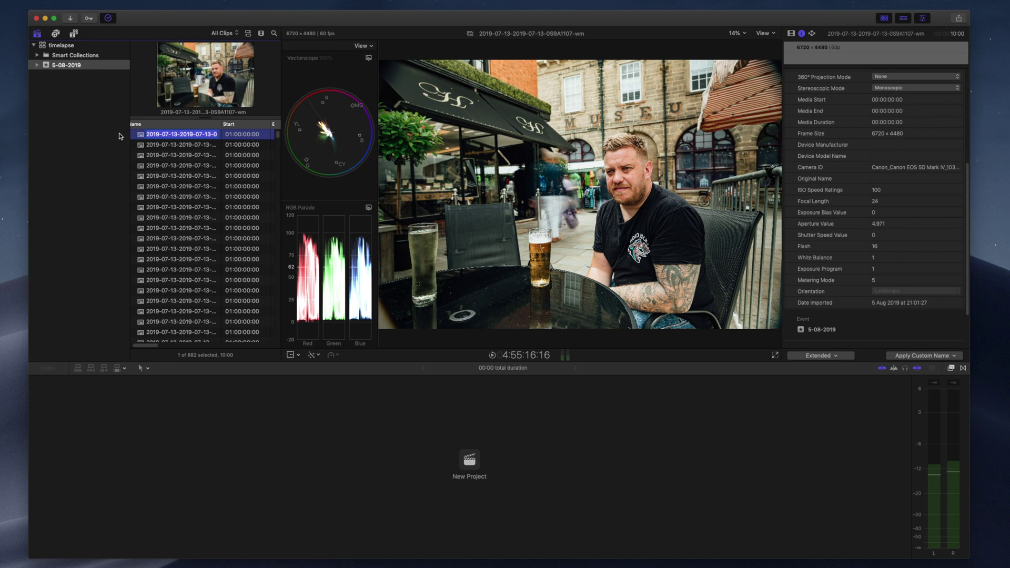
Create a project named 'main' in the 5-08-2019 event at custom 6720×4480, 25p.
right_click(88, 66)
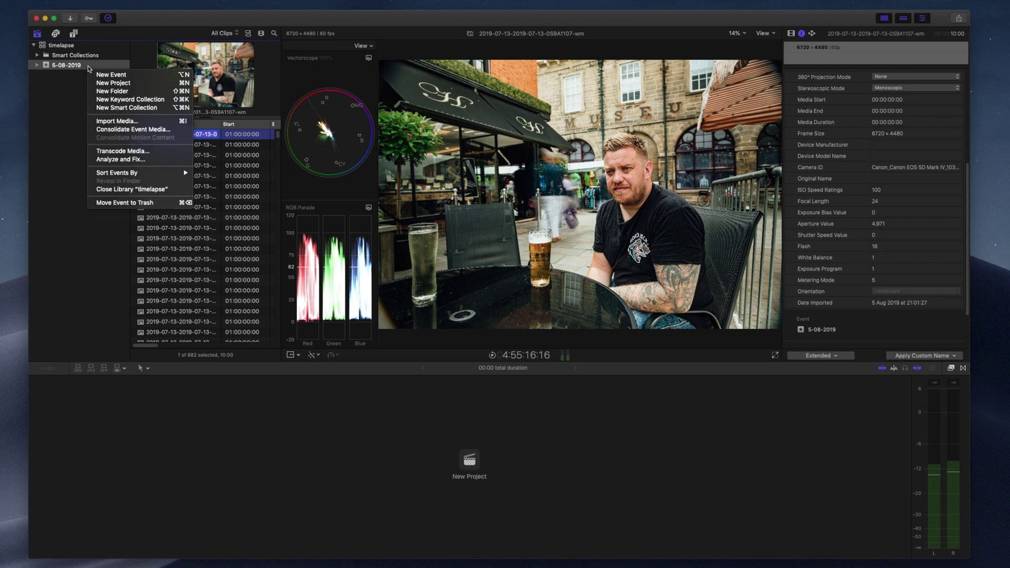
click(113, 78)
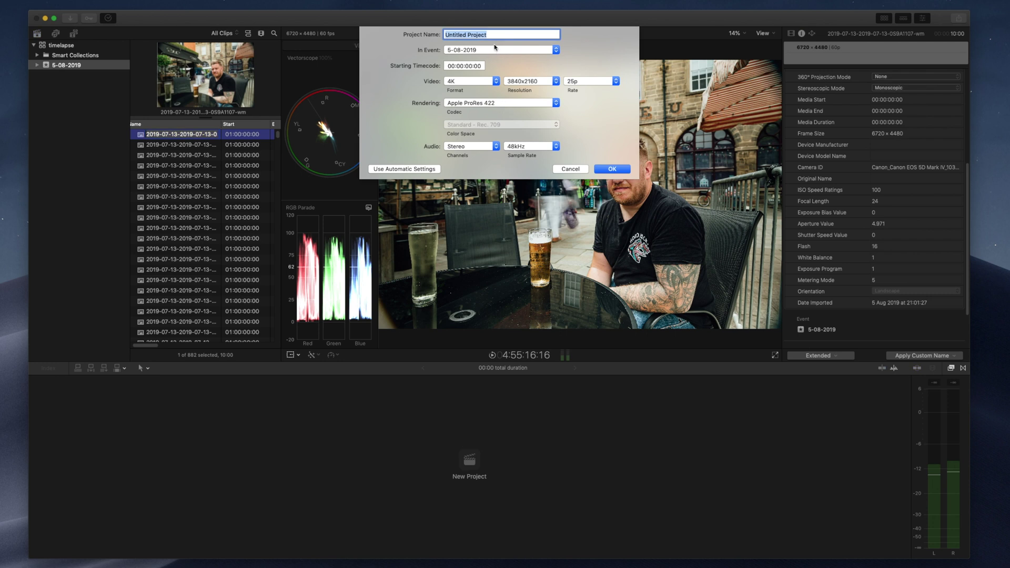
text(main)
click(471, 81)
click(461, 111)
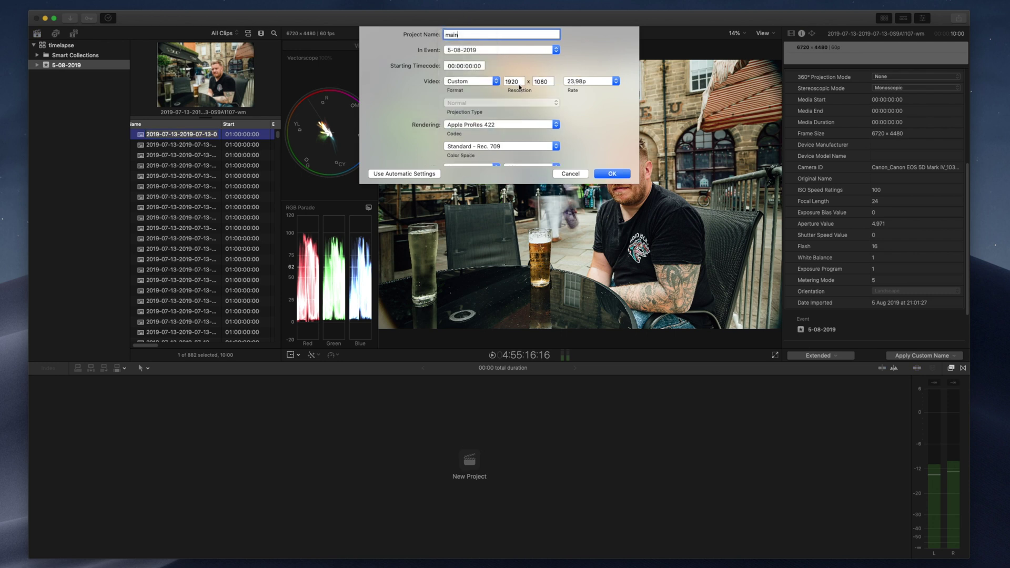
click(512, 81)
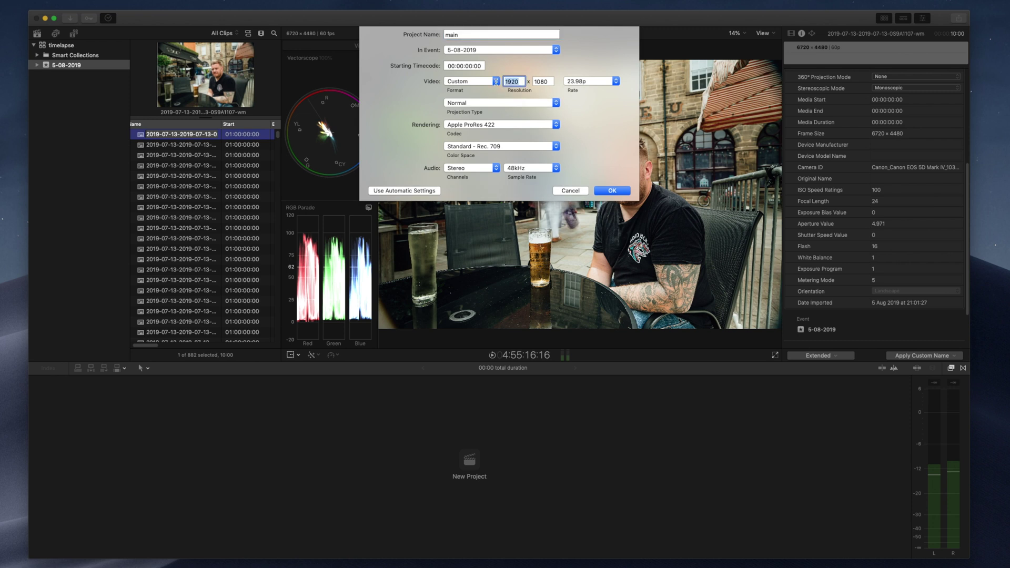
text(67)
key(Tab)
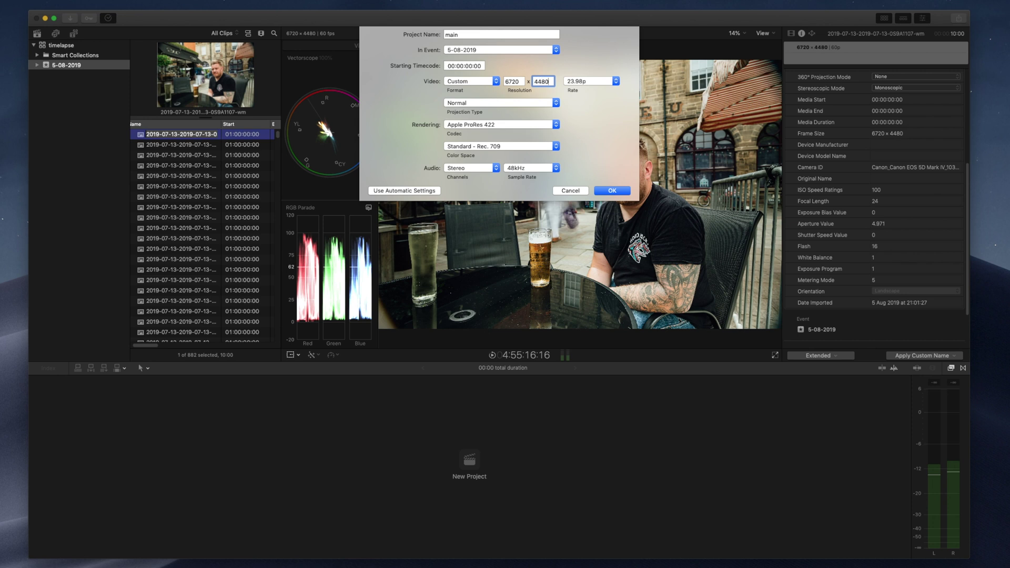
click(597, 80)
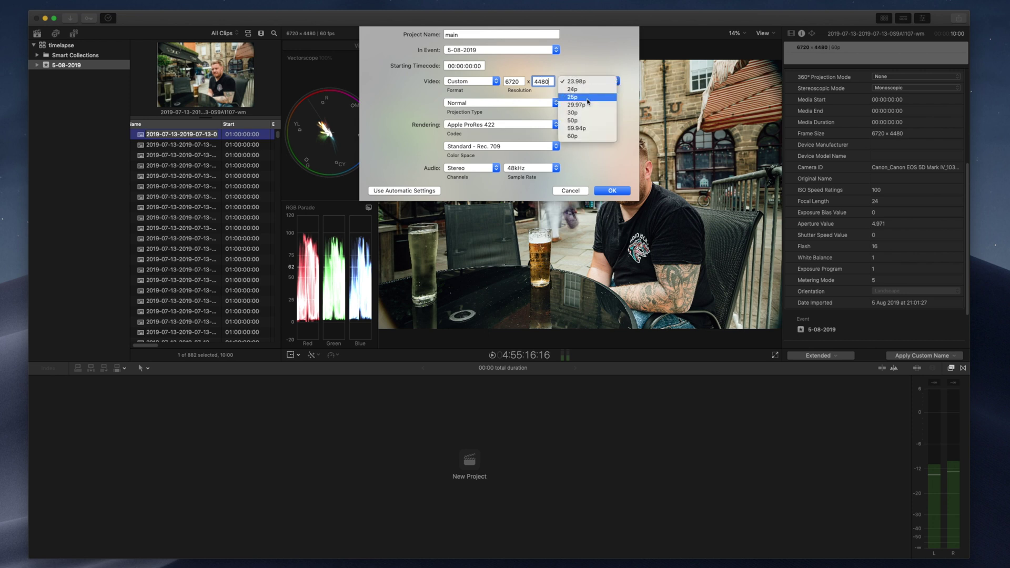
click(588, 98)
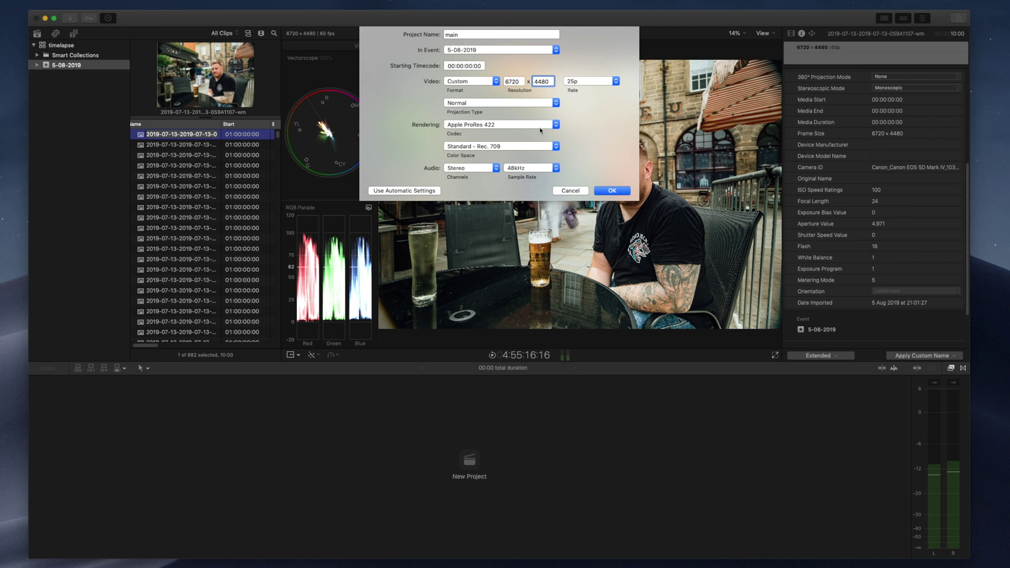
click(605, 190)
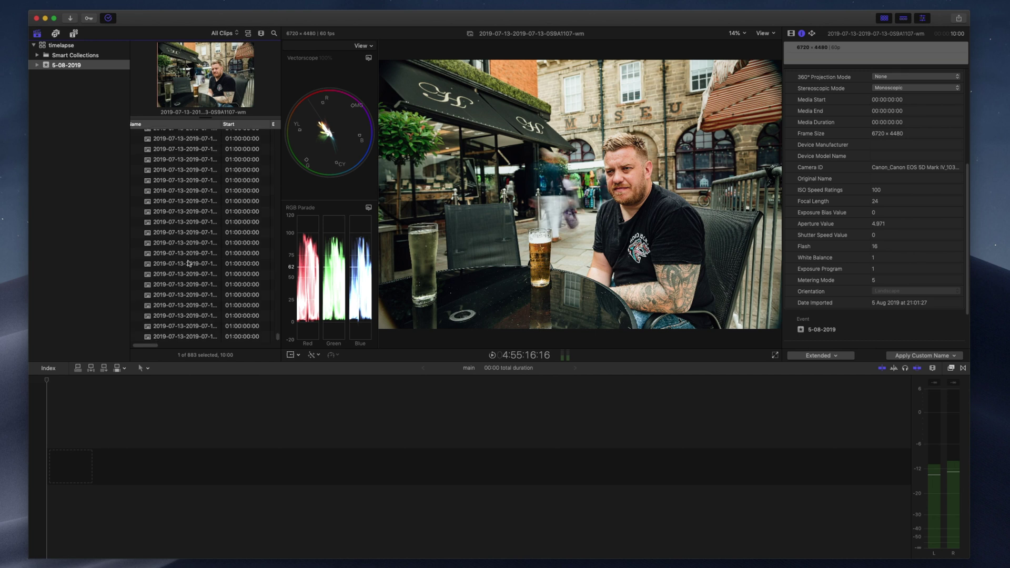
Append all 882 imported JPEG frames to the main timeline and zoom to fit the 02:27:00:00 sequence.
shift+click(191, 337)
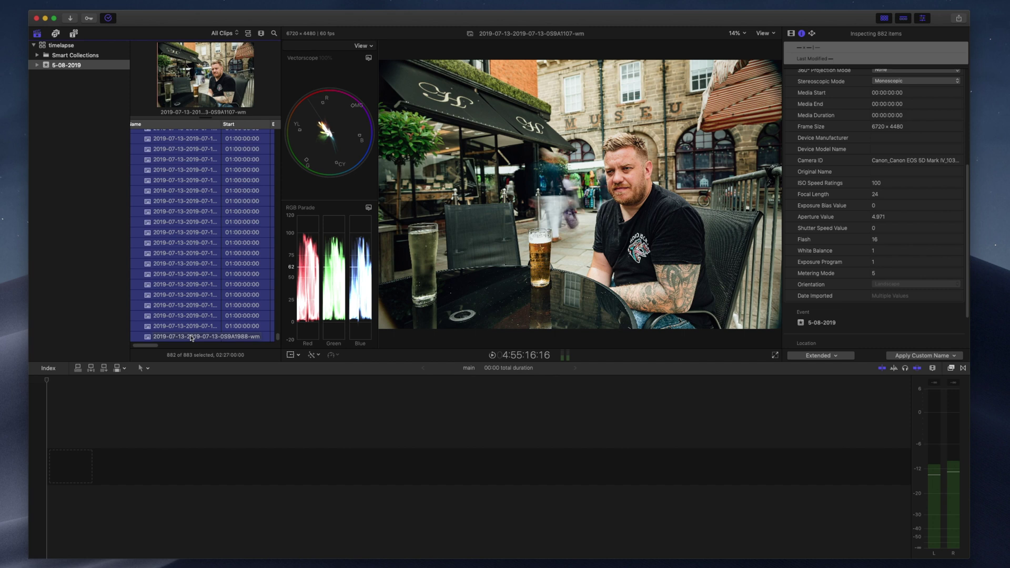
key(e)
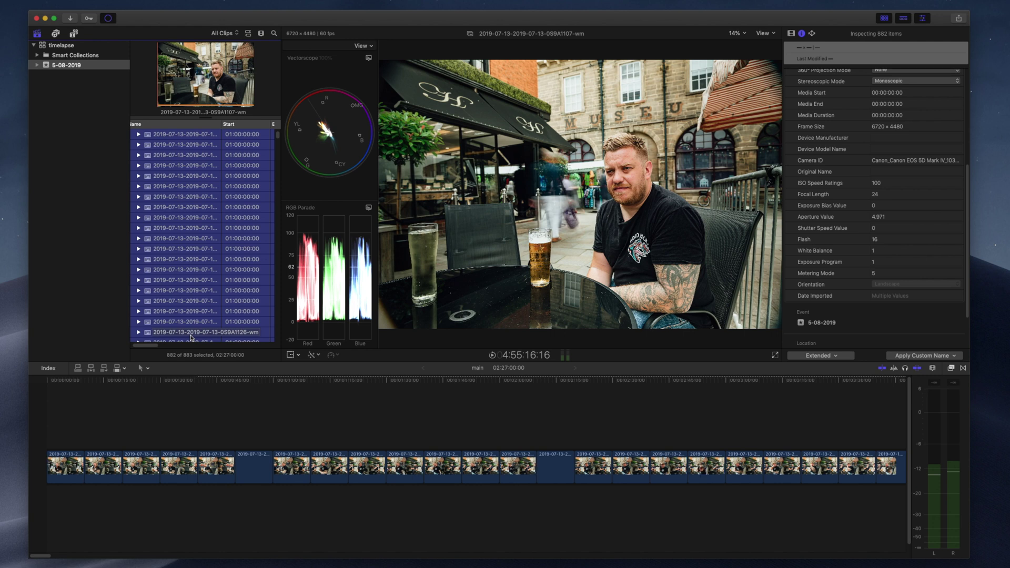
click(269, 420)
key(shift+z)
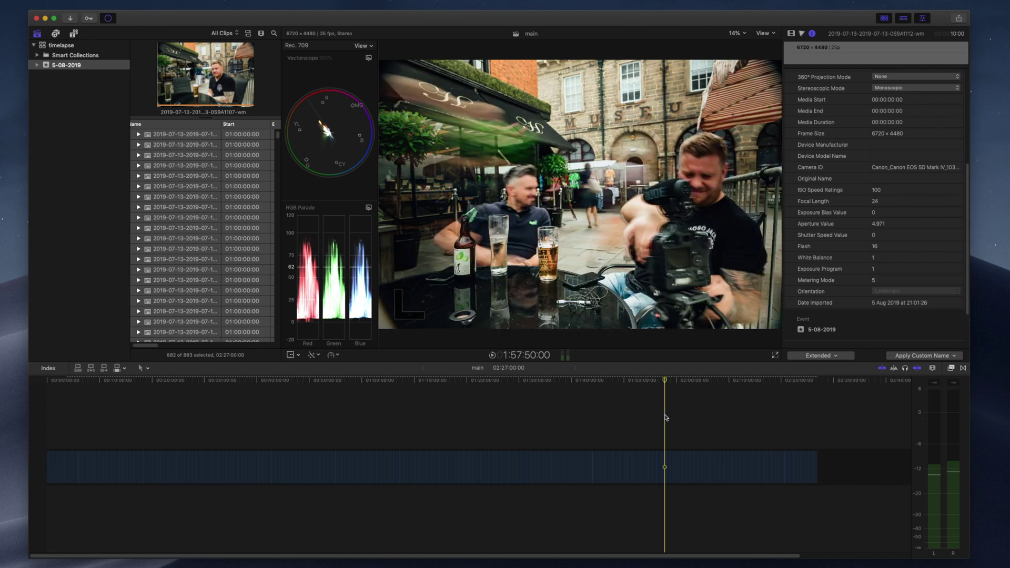
Set every timeline clip's duration to 1 frame, shrinking the sequence to 35:07, and zoom to fit.
key(super+a)
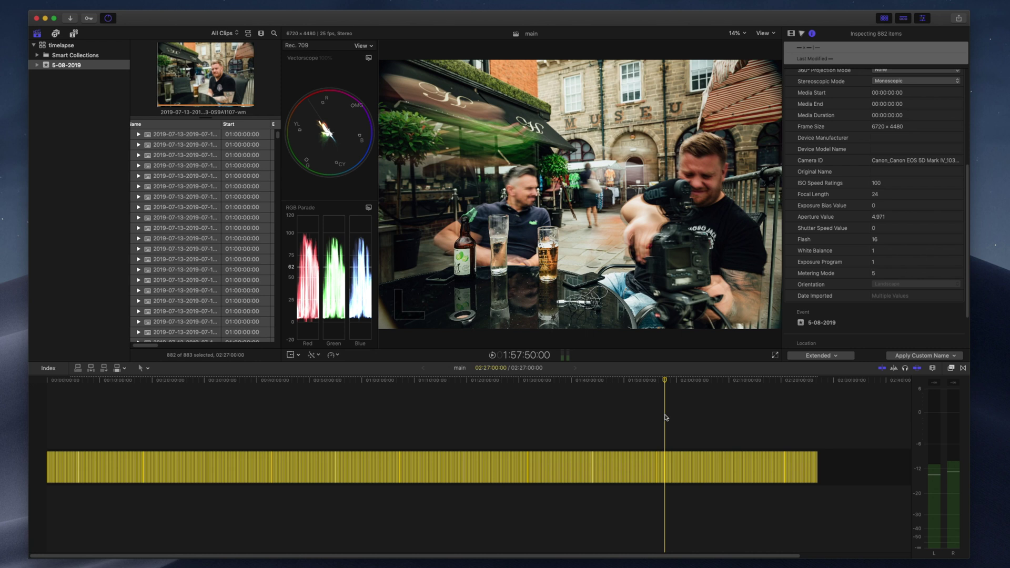
key(ctrl+d)
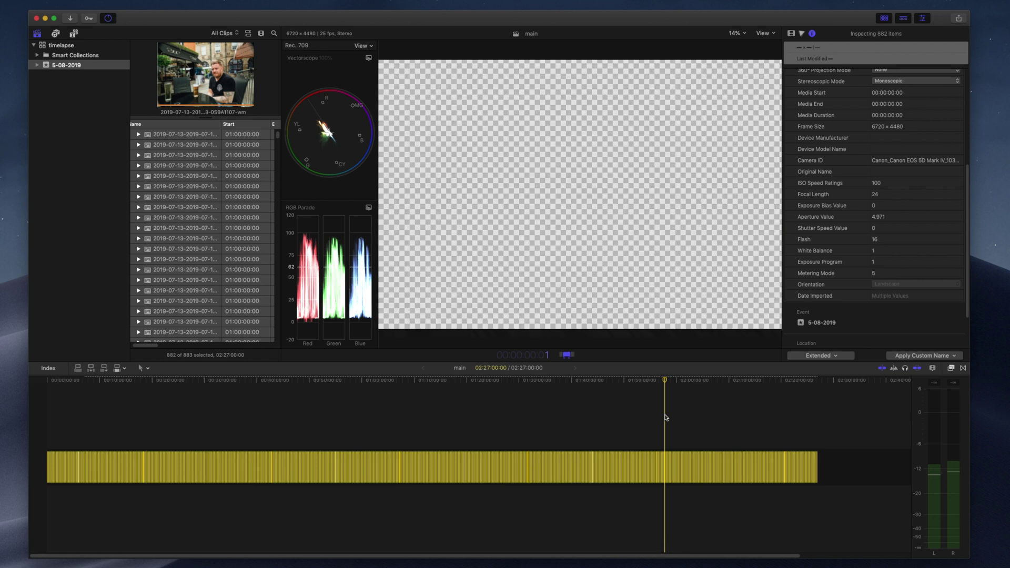
key(Return)
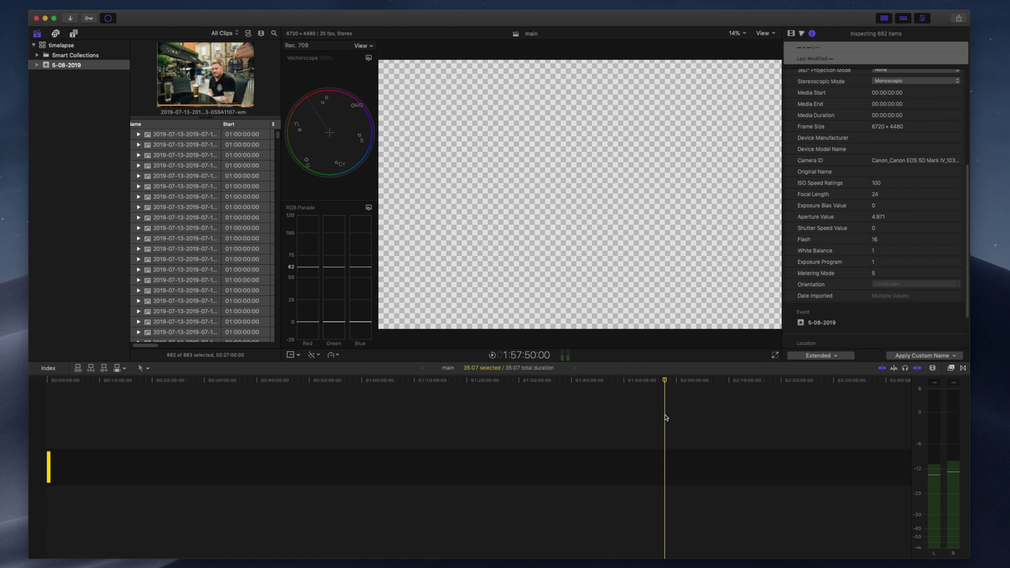
key(shift+z)
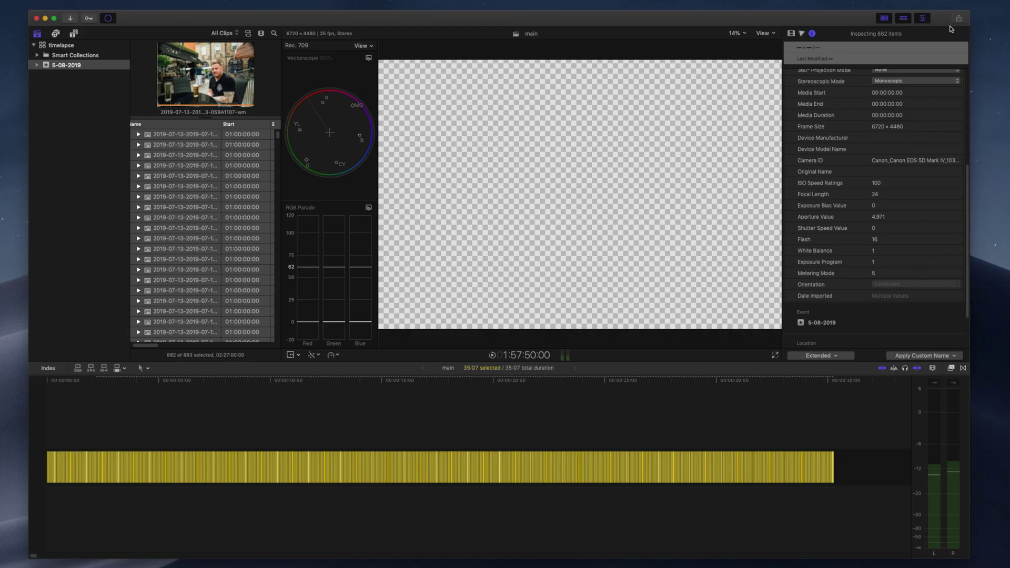
Share the project as a Master File using the Apple ProRes 422 video codec.
click(958, 19)
click(945, 61)
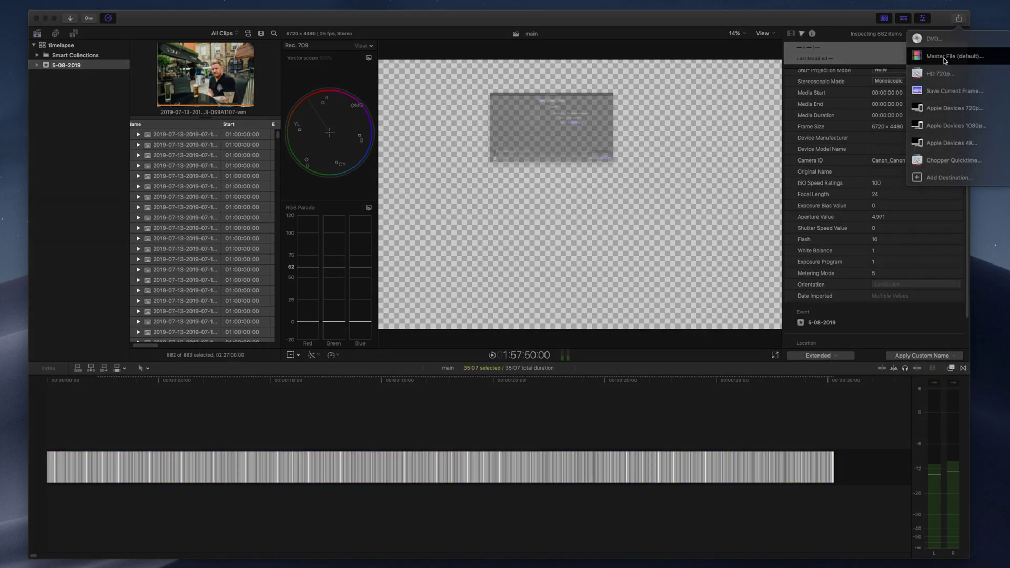
click(549, 54)
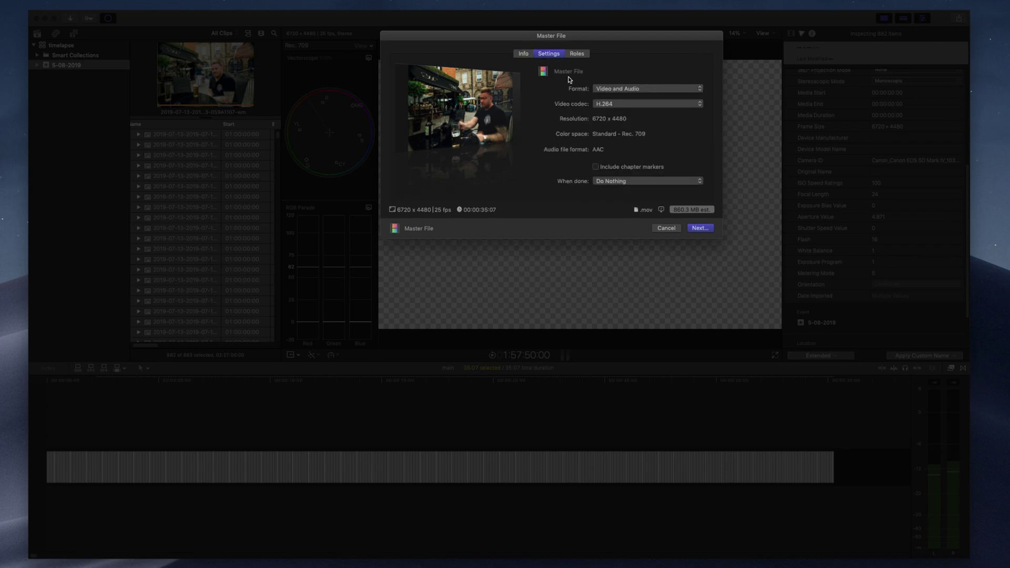
click(626, 104)
click(631, 80)
Save the export to the Desktop as 'prores-master'.
click(704, 232)
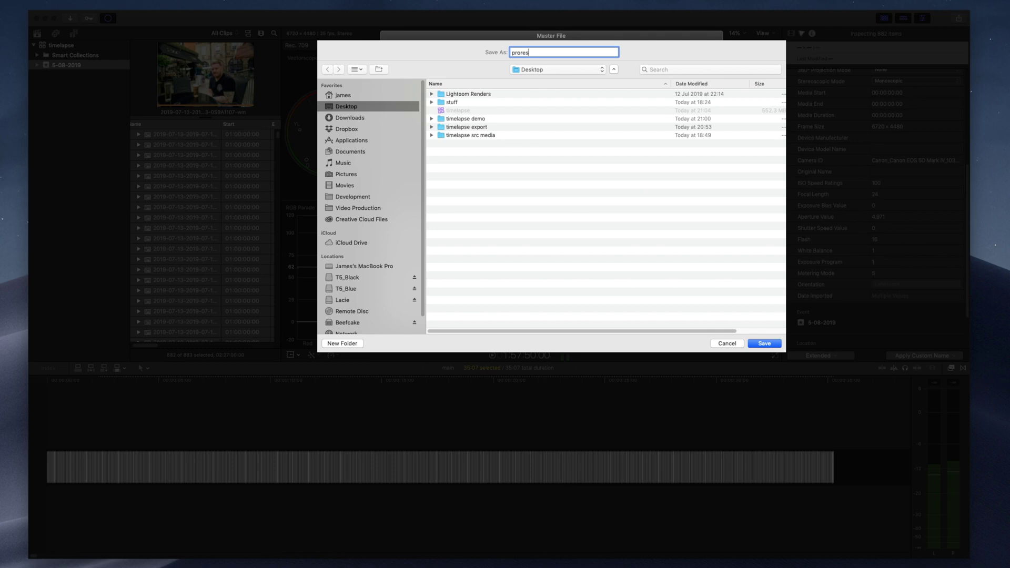
text(prores-master)
key(Return)
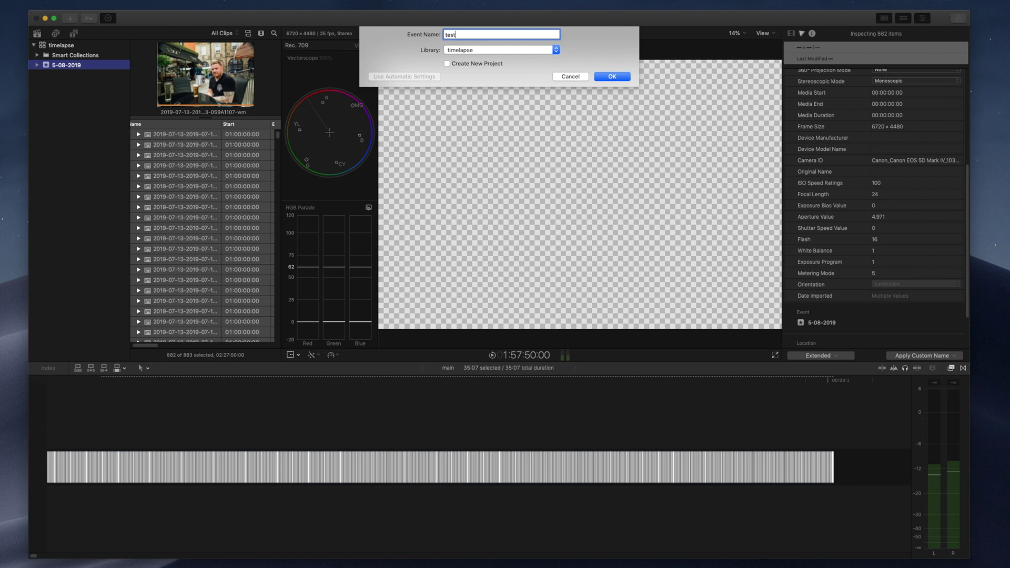
Create the 'test' event, import prores-master.mov from the Desktop, and begin a new project.
key(Return)
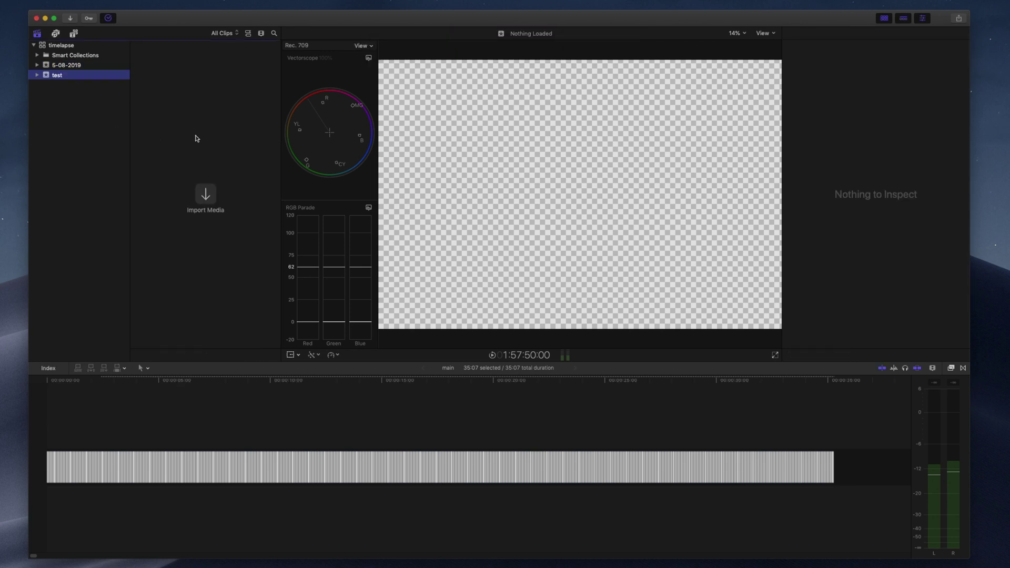
click(206, 195)
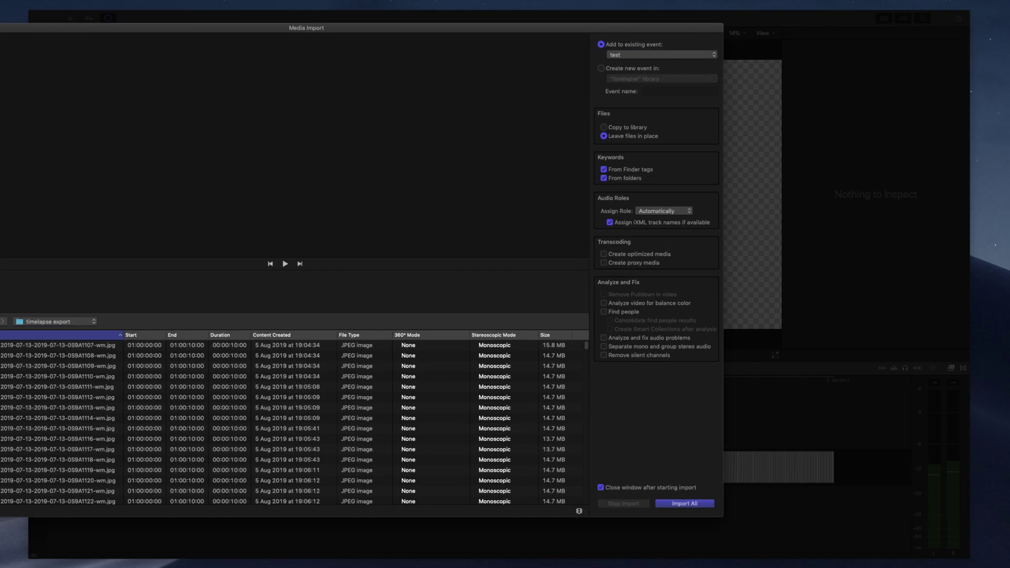
click(51, 321)
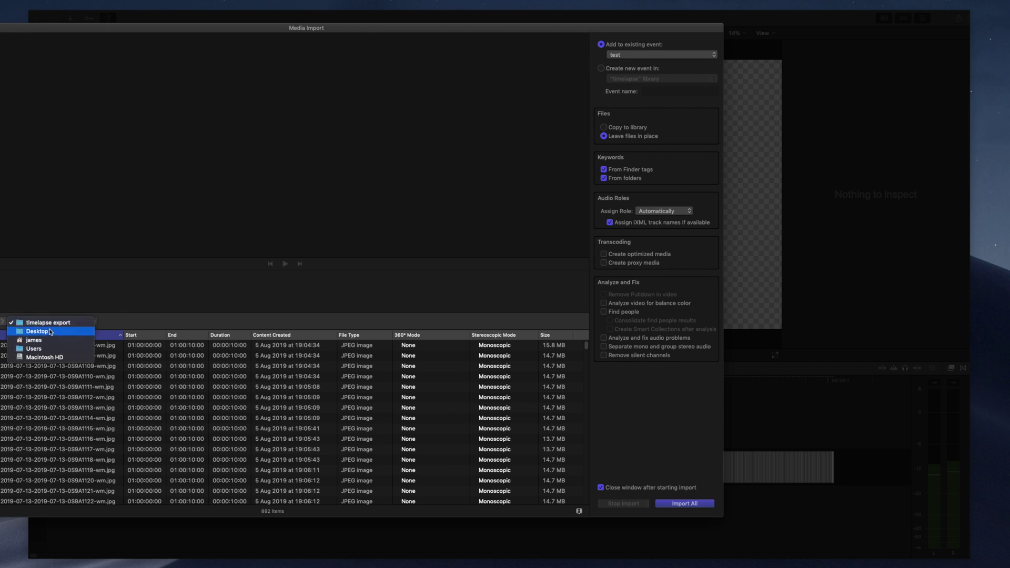
click(47, 335)
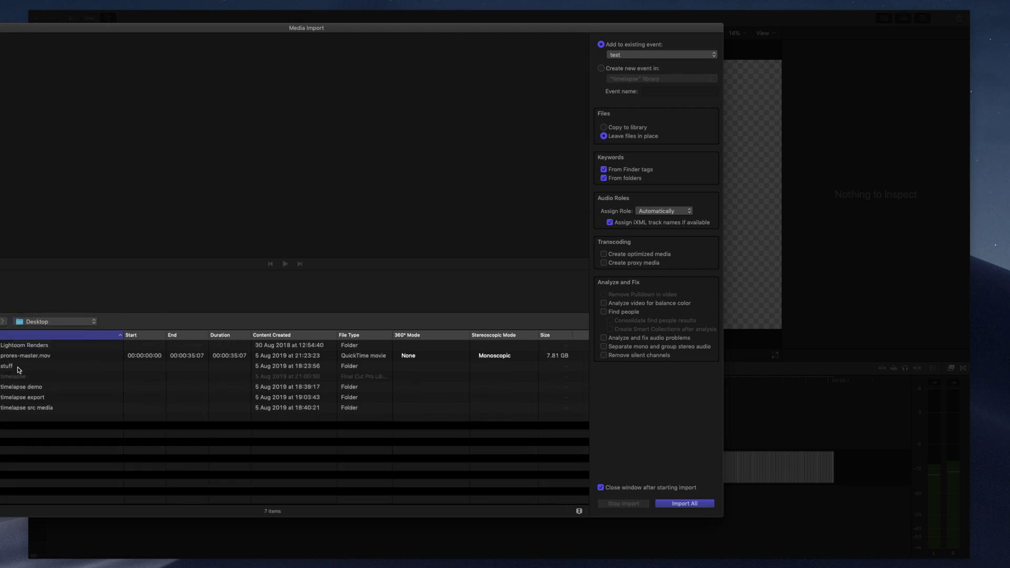
click(30, 359)
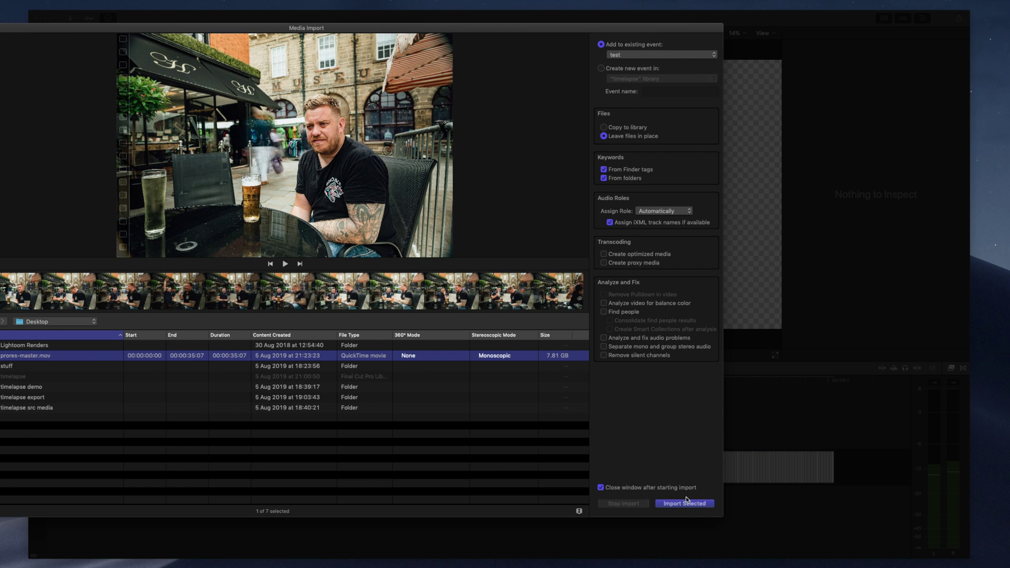
click(685, 505)
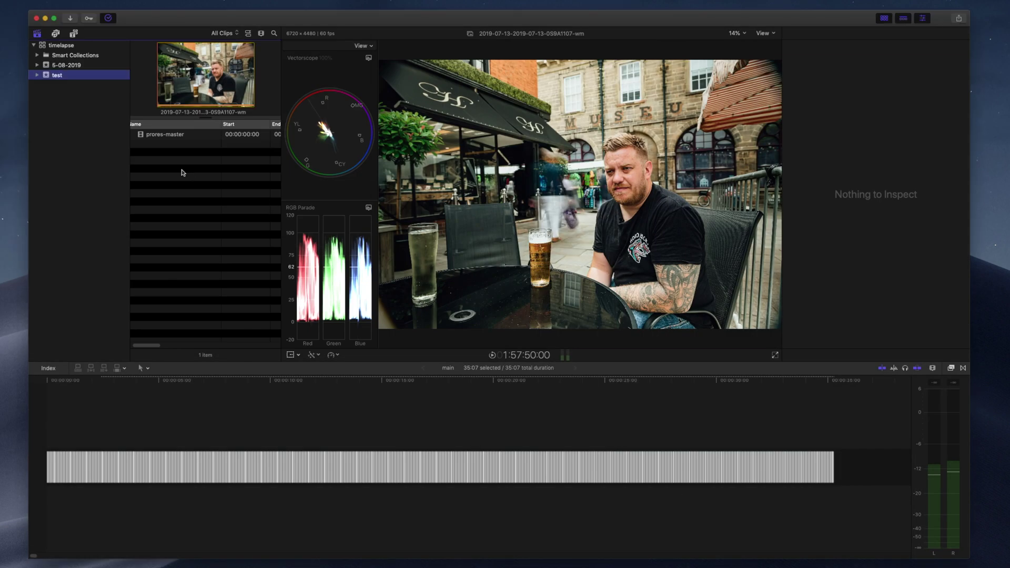
key(super+n)
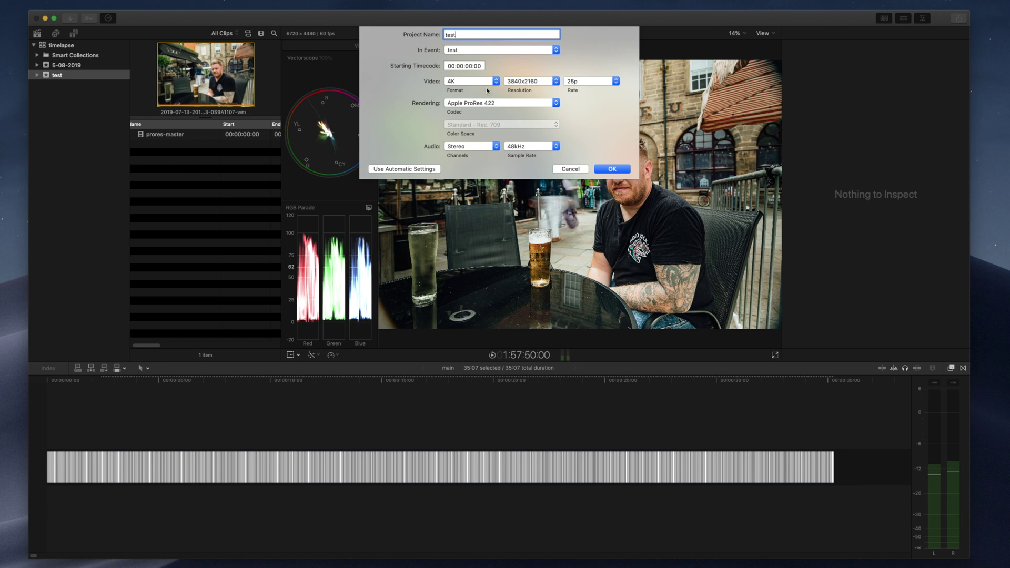
Create the 4K test project, append the prores-master clip, and play it from the start.
key(Return)
key(e)
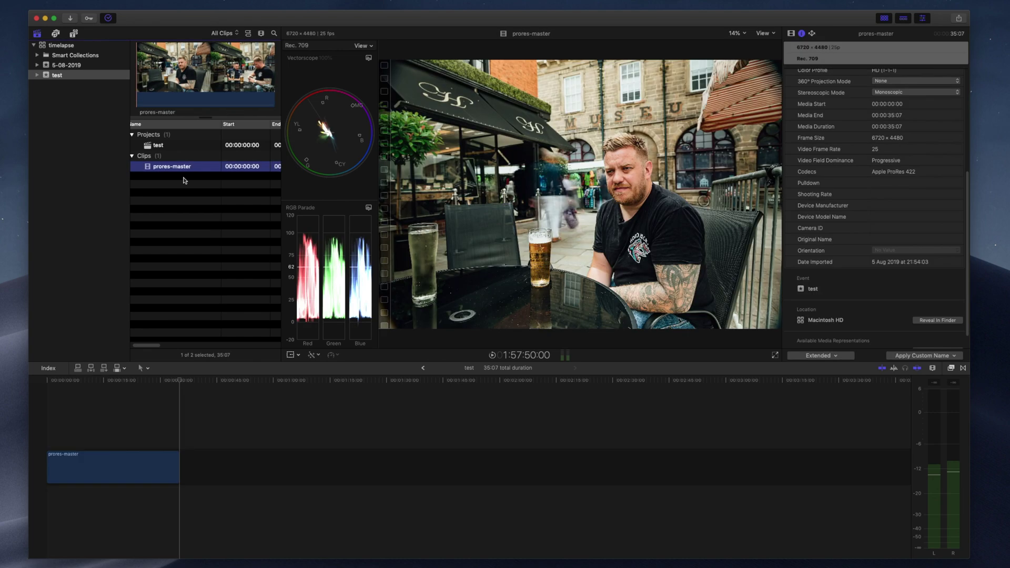
click(45, 387)
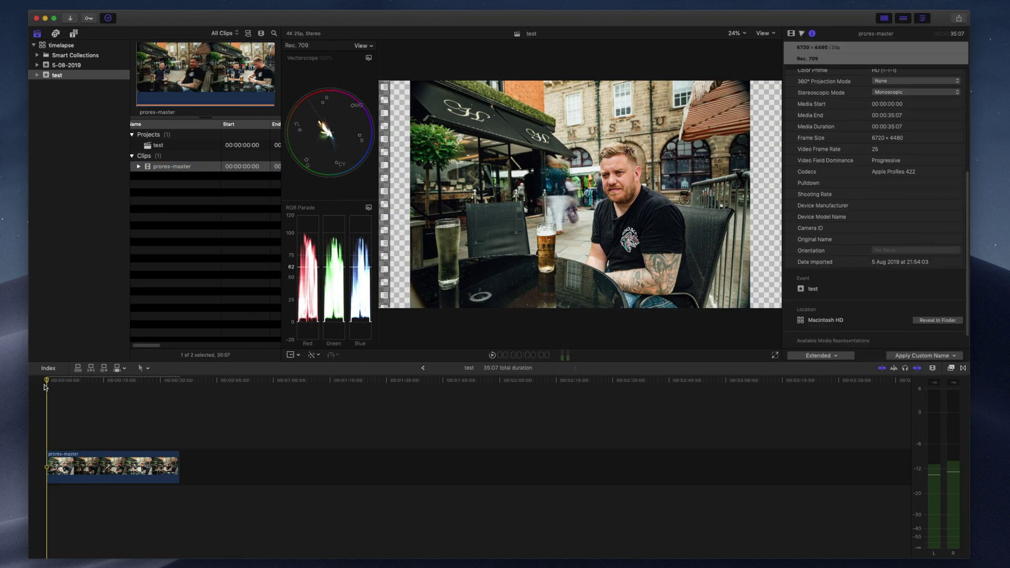
key(space)
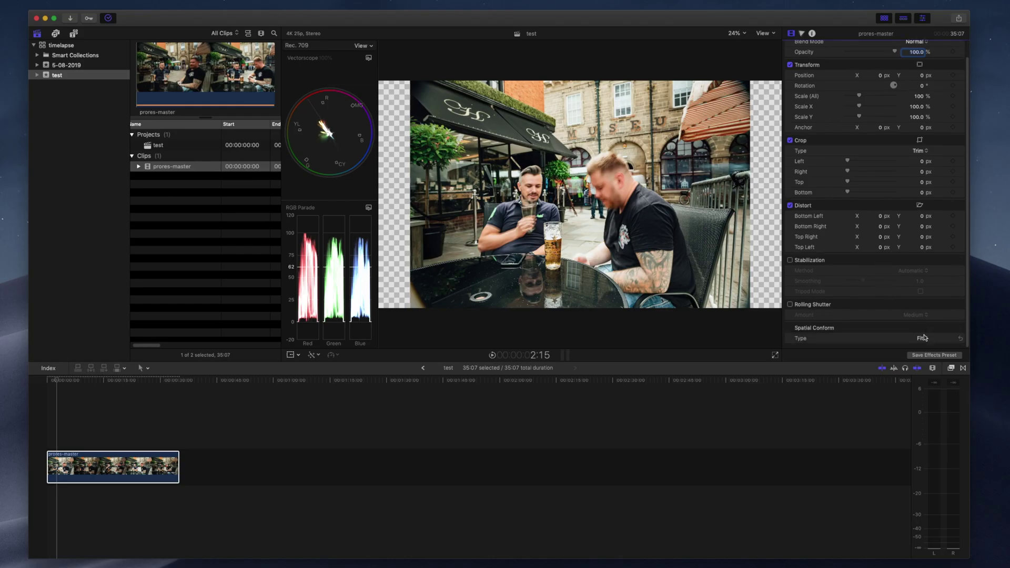
Set the clip's Spatial Conform to Fill, hide the video scopes, and return to the clip start.
click(922, 338)
click(925, 347)
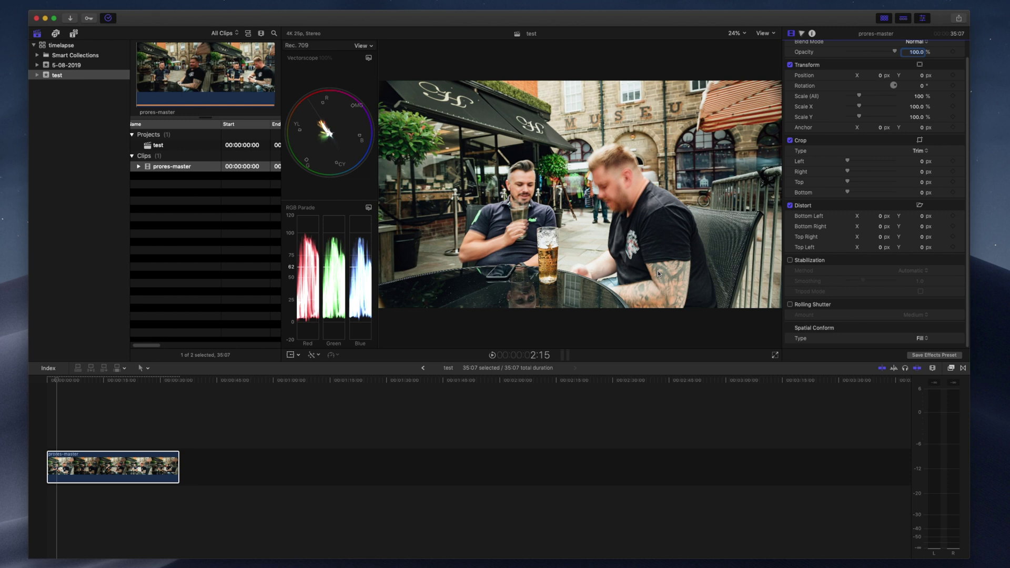
key(super+7)
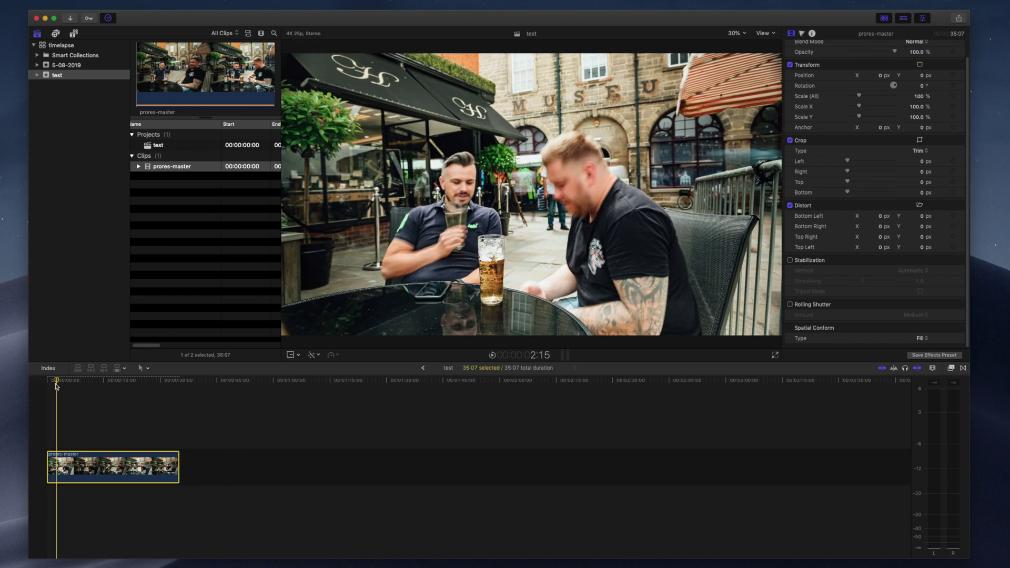
drag(56, 386, 51, 387)
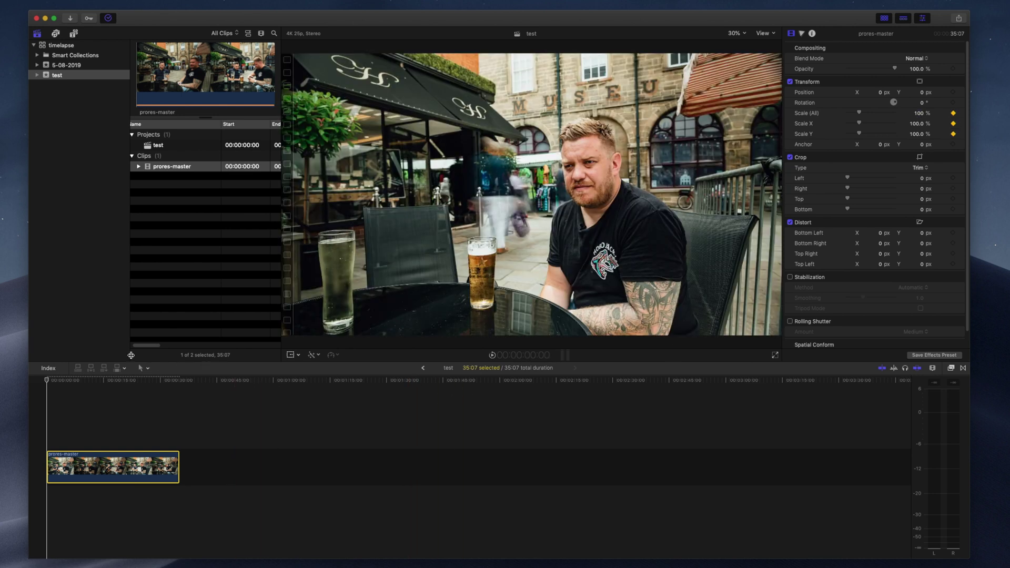
Keyframe Scale at 109% on the clip's last frame, then return to the start to check the zoom.
drag(43, 385, 177, 395)
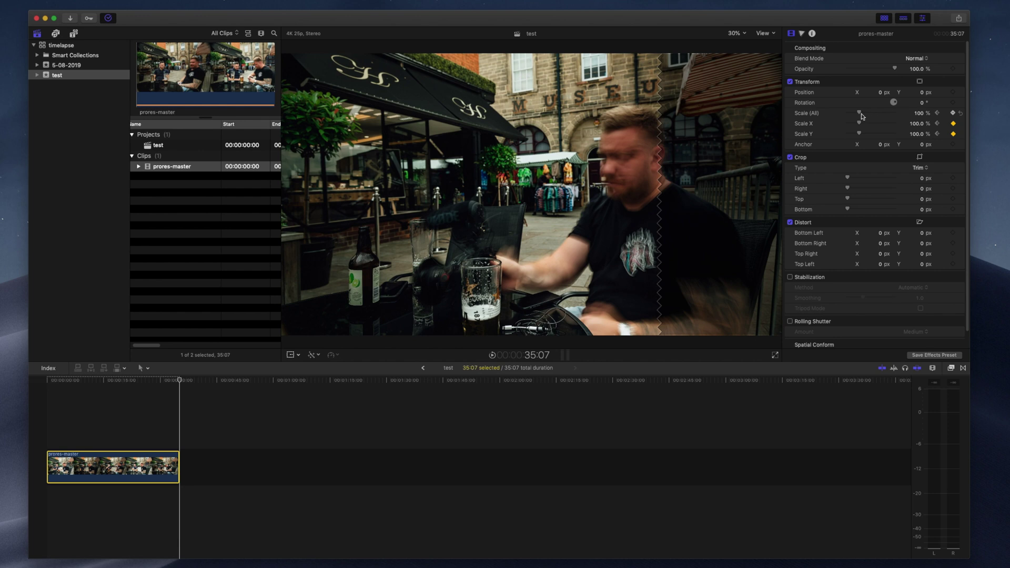
drag(860, 113, 861, 113)
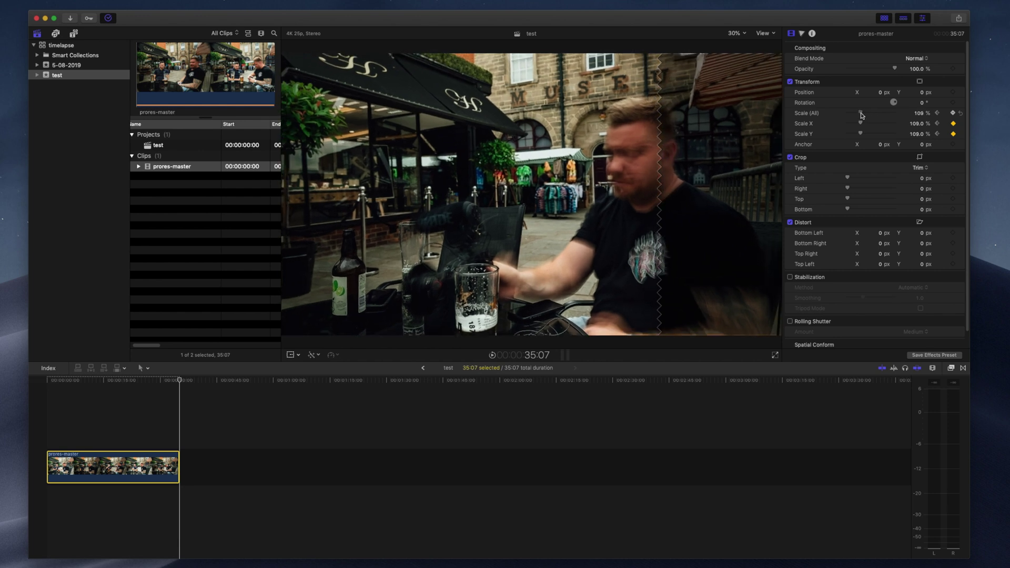
drag(179, 380, 21, 388)
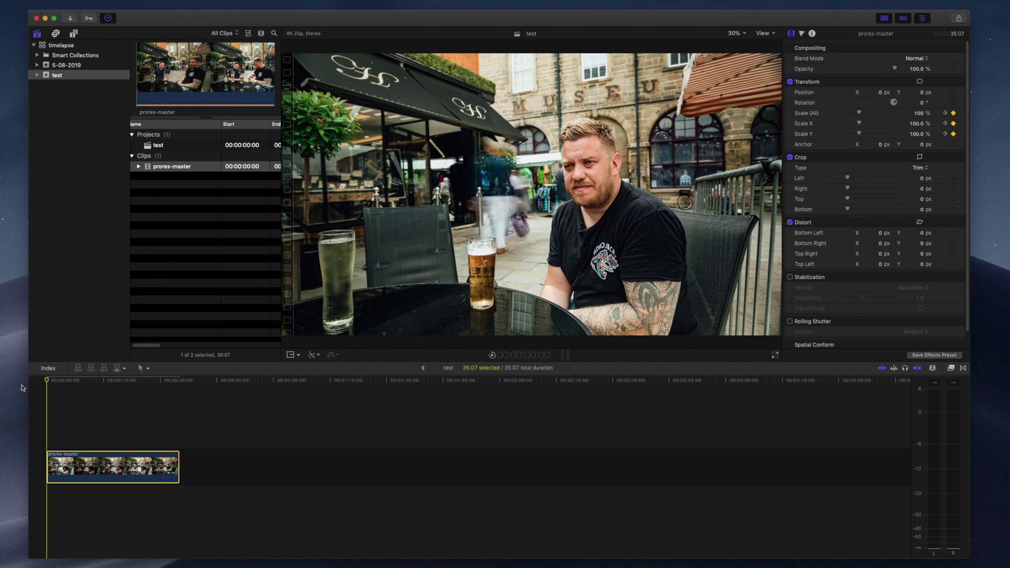